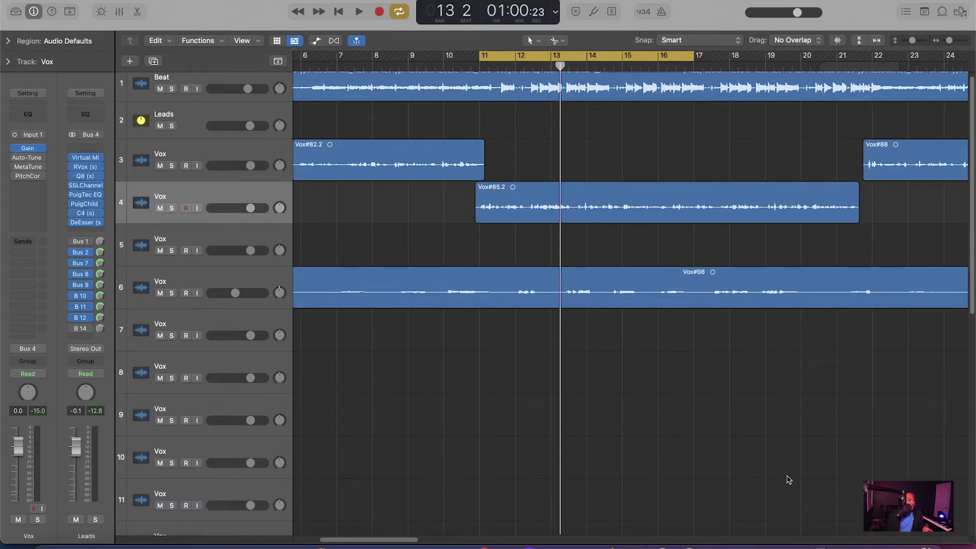
# Examine the Auto-Tune Pro, MetaTune and Pitch Correction plug-ins on the selected Vox track, closing each window when done
pyautogui.click(26, 157)
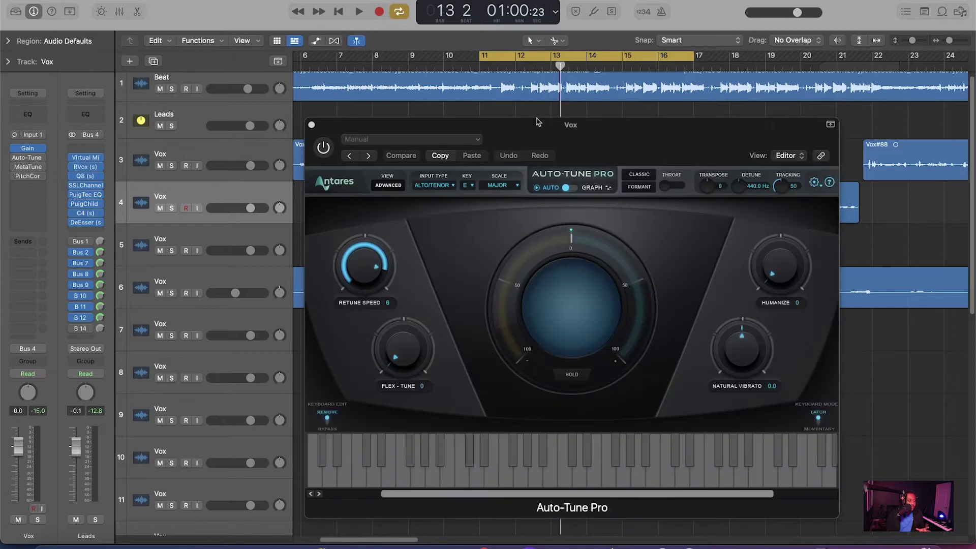
pyautogui.moveTo(639, 130); pyautogui.dragTo(628, 67)
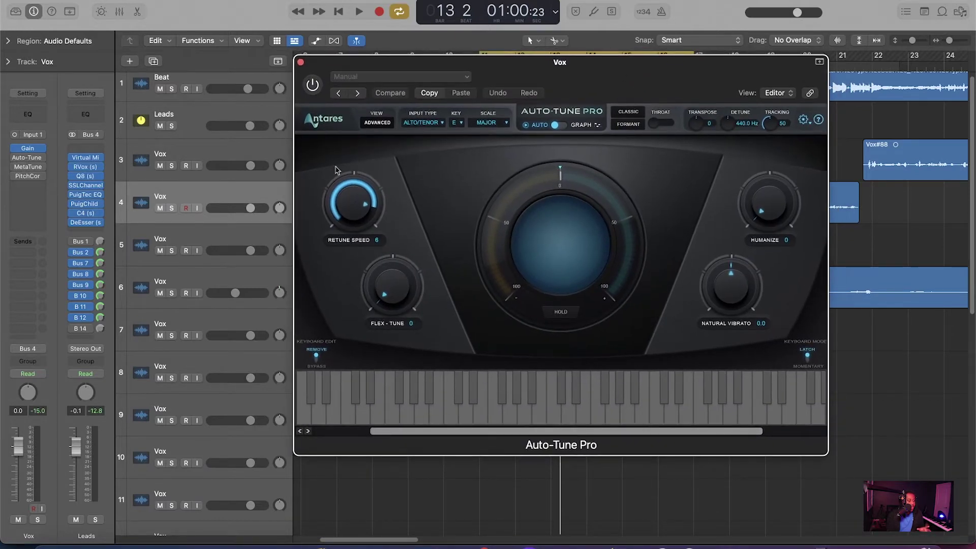
pyautogui.click(26, 170)
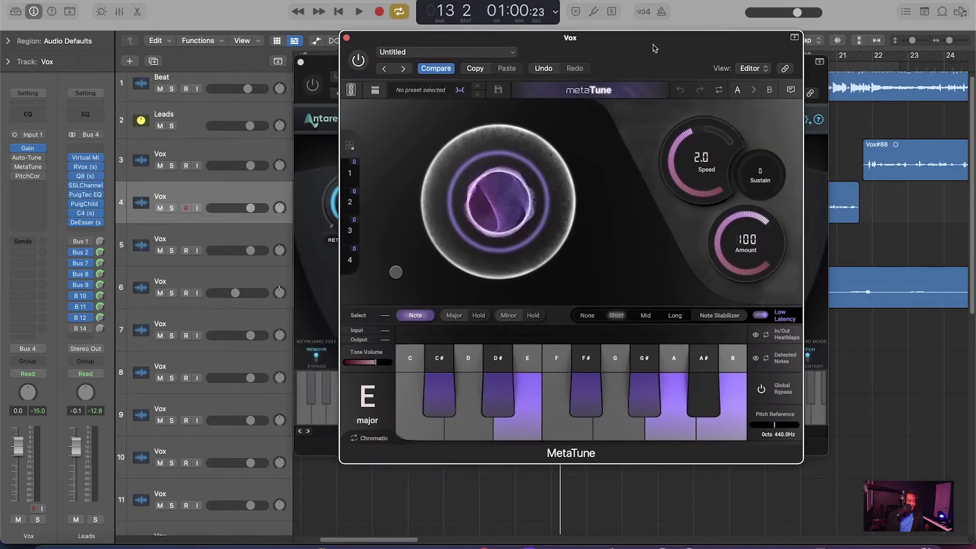
pyautogui.click(42, 179)
pyautogui.moveTo(566, 108); pyautogui.dragTo(399, 103)
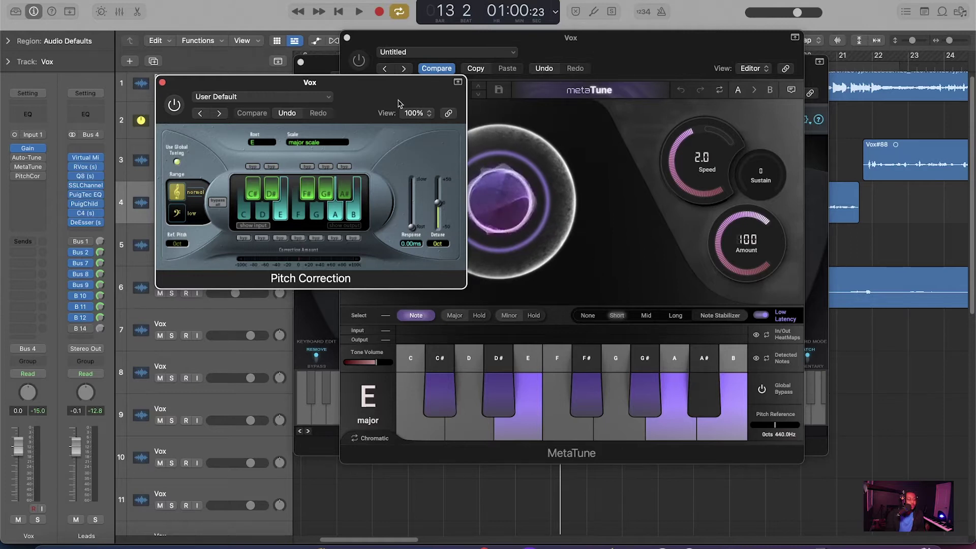
pyautogui.click(162, 83)
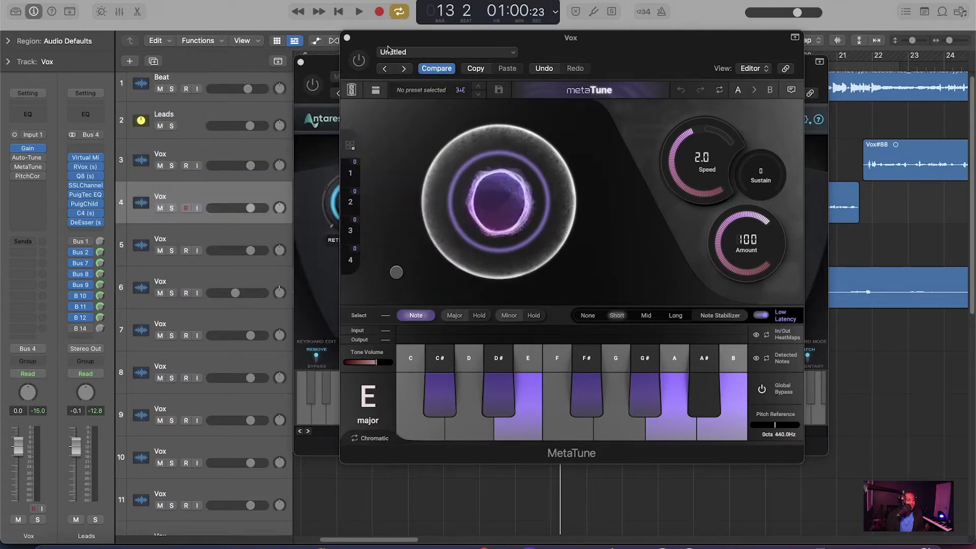
pyautogui.click(347, 38)
pyautogui.click(301, 62)
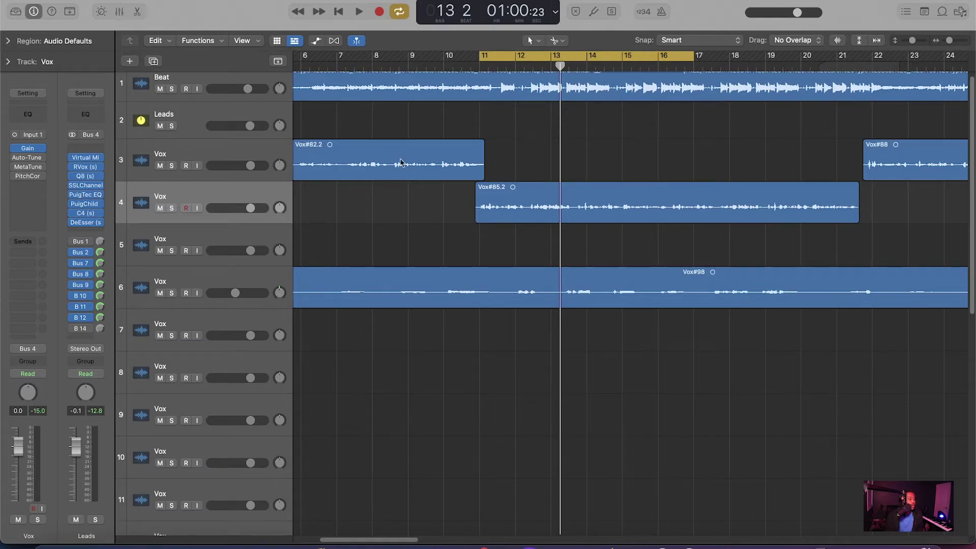
# Enable Auto-Tune Pro on the Vox track, review its input type and key options, and close its window
pyautogui.moveTo(21, 163)
pyautogui.click(27, 159)
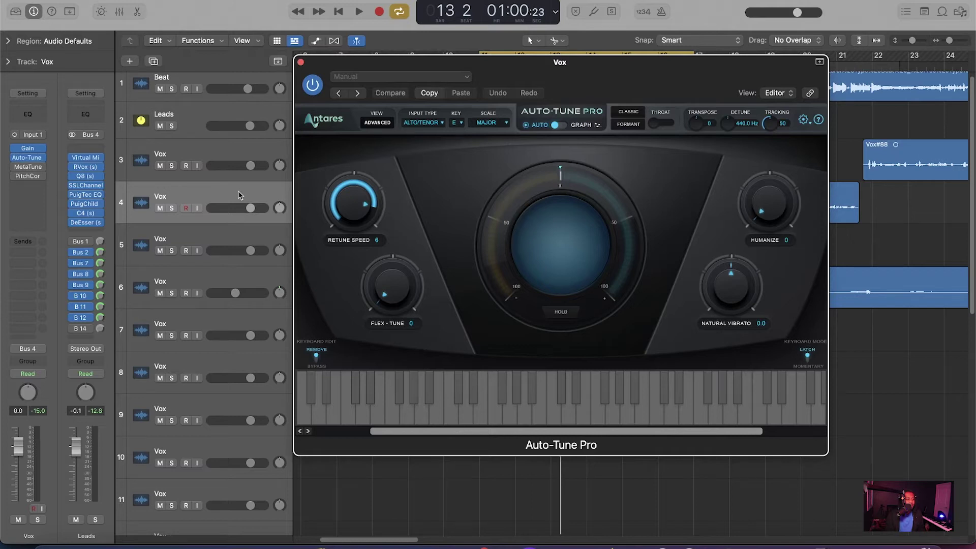
pyautogui.click(436, 123)
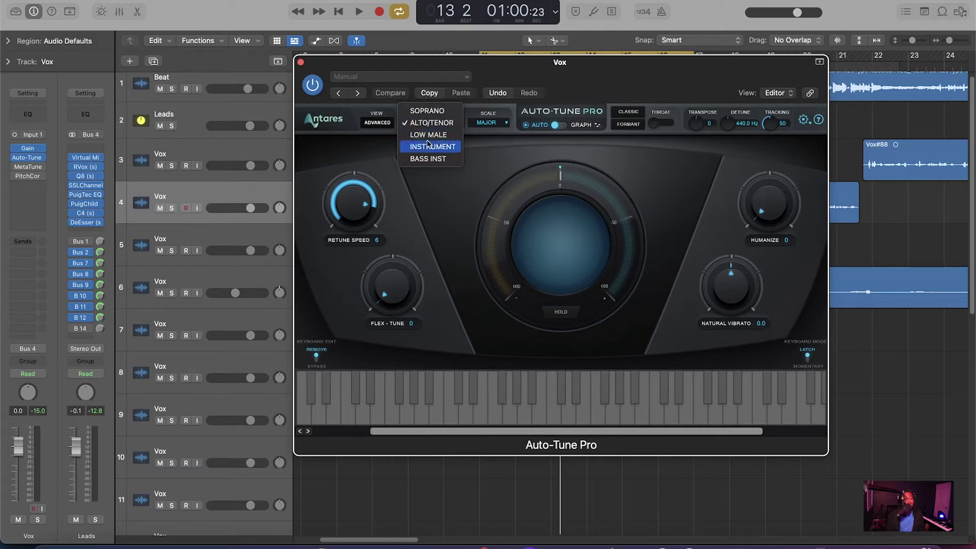
pyautogui.click(487, 142)
pyautogui.click(457, 123)
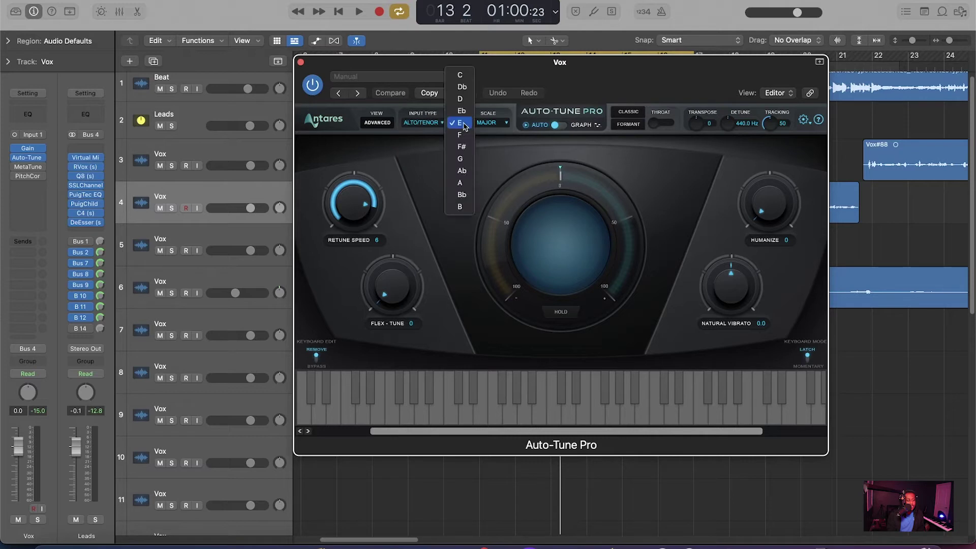
pyautogui.click(435, 144)
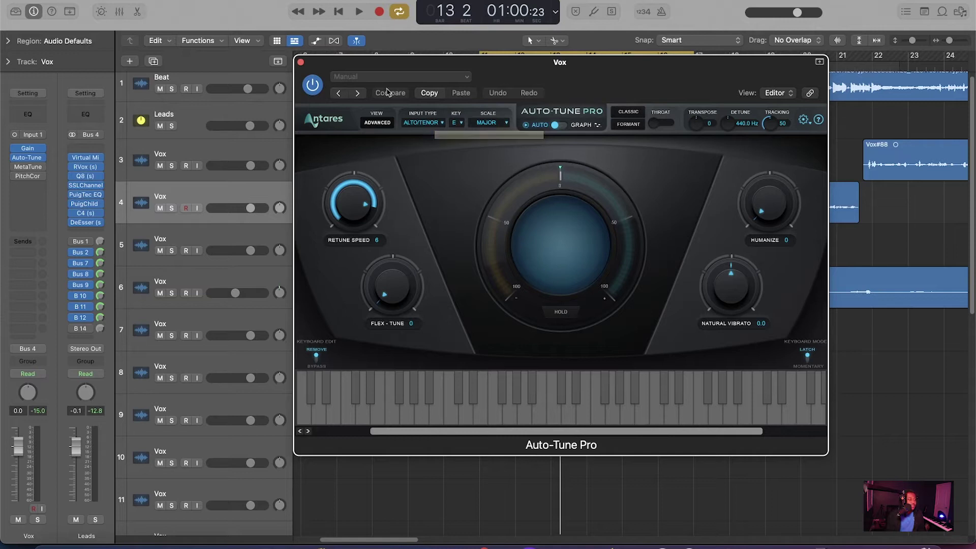
pyautogui.click(300, 62)
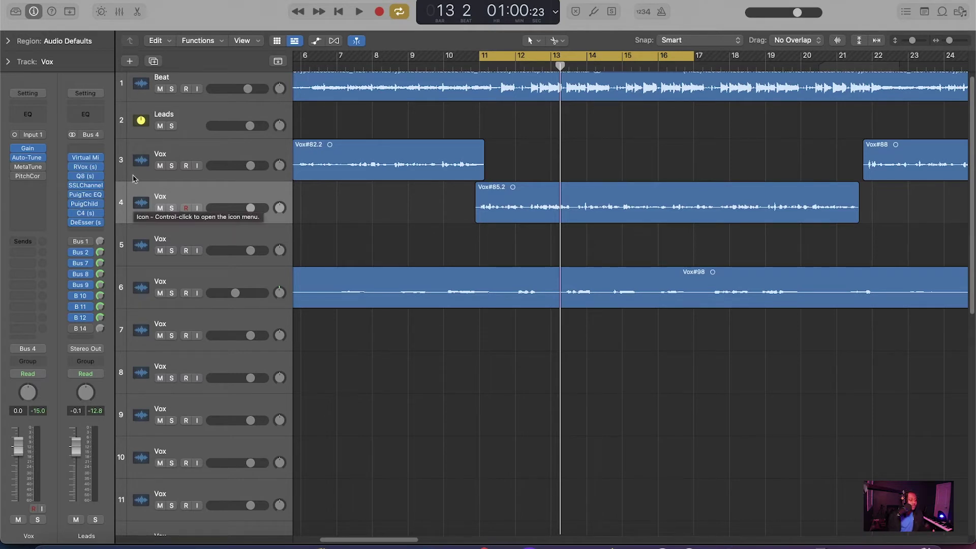
# Play the cycled section with Auto-Tune Pro open, briefly soloing the Leads stack to audition the tuned vocal
pyautogui.press('space')
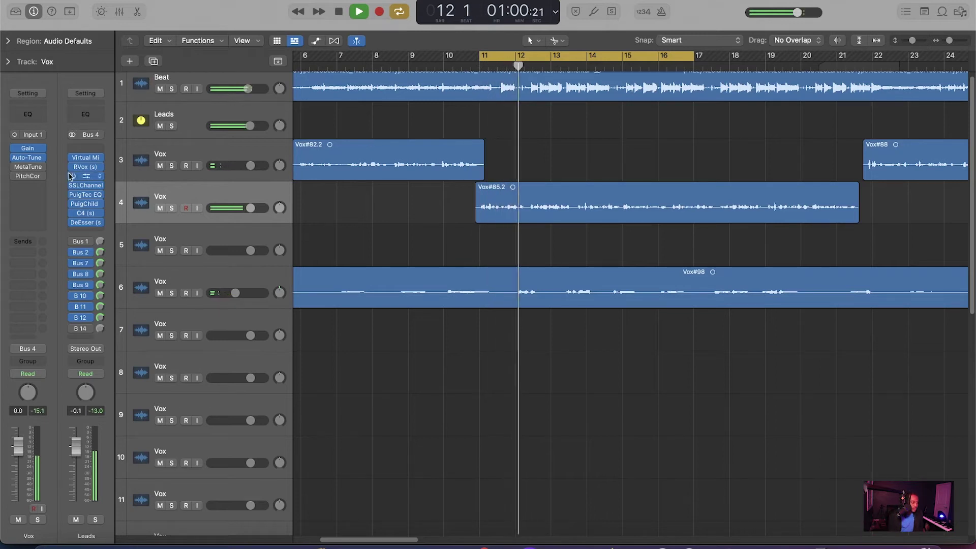
pyautogui.moveTo(26, 162)
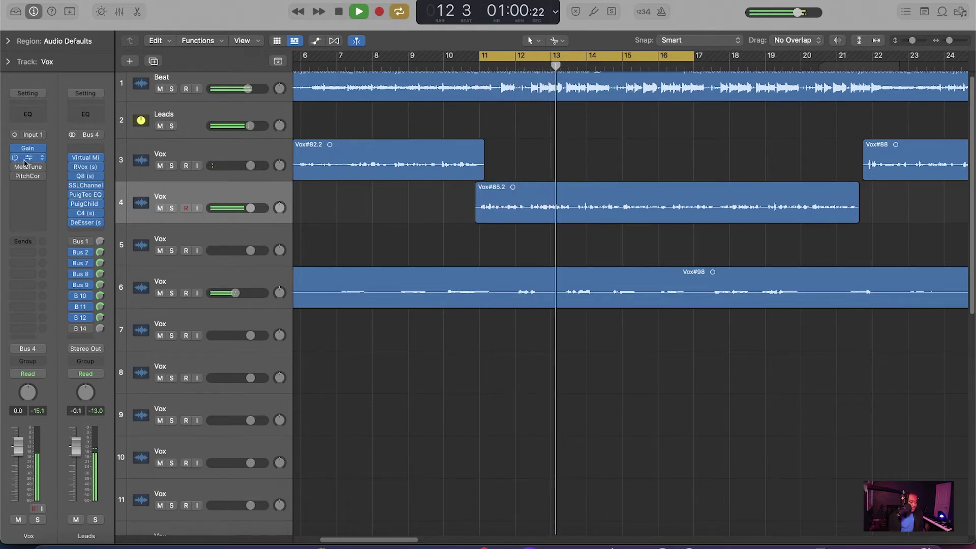
pyautogui.click(25, 161)
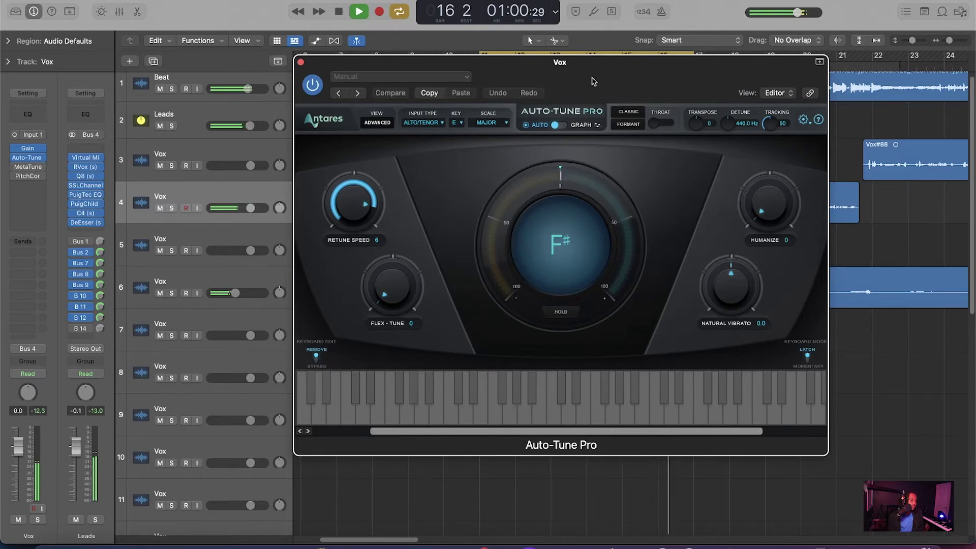
pyautogui.moveTo(593, 82); pyautogui.dragTo(503, 128)
pyautogui.click(172, 126)
pyautogui.moveTo(593, 108); pyautogui.dragTo(623, 67)
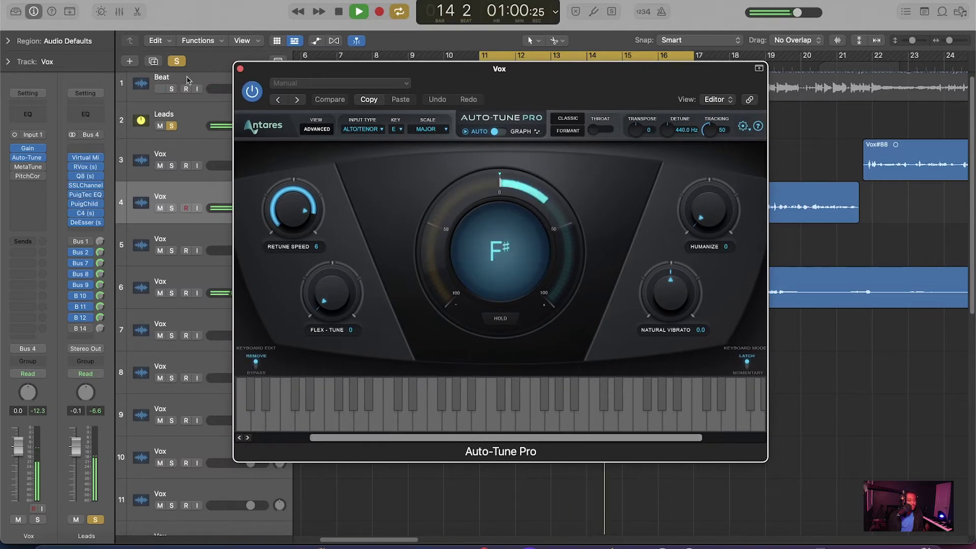
pyautogui.click(176, 62)
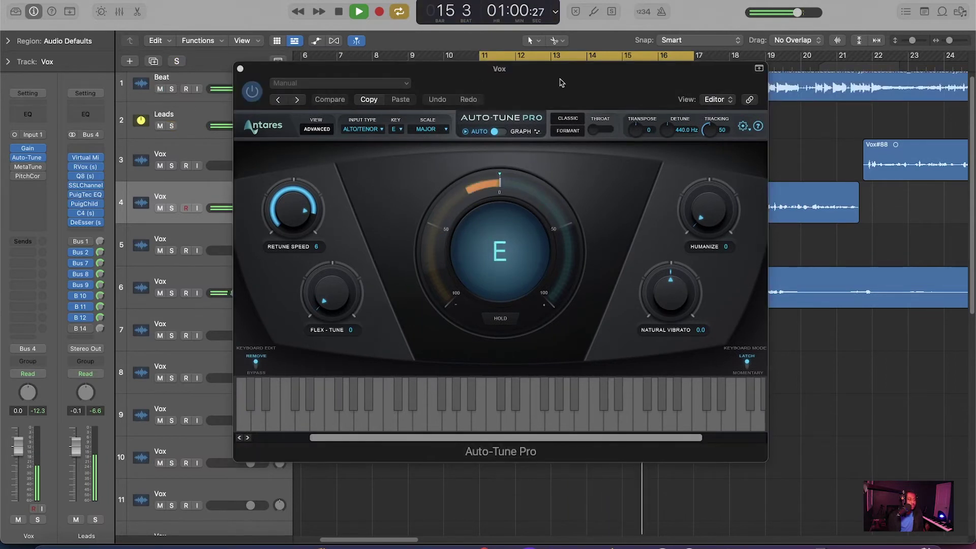
pyautogui.press('space')
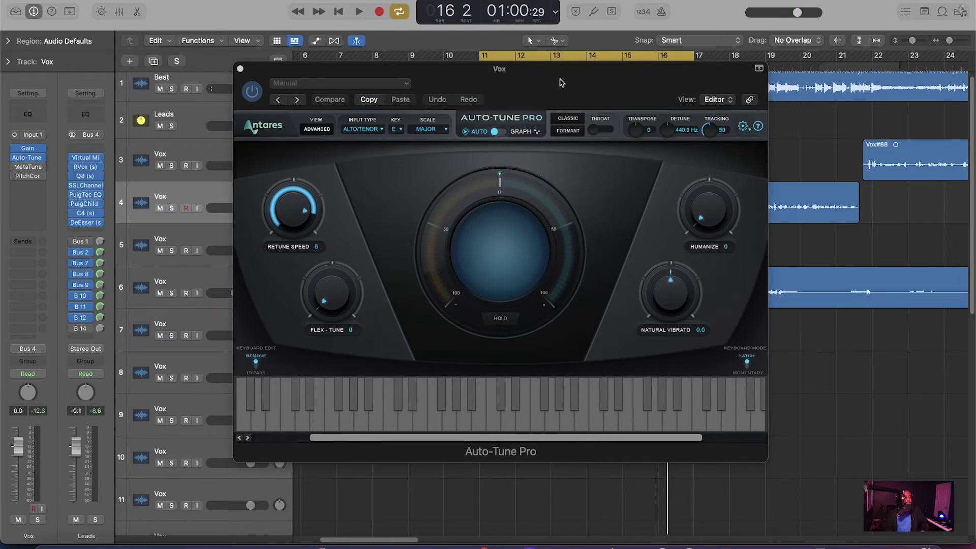
# Try different Retune Speed and Humanize settings in Auto-Tune Pro and close its window
pyautogui.click(305, 214)
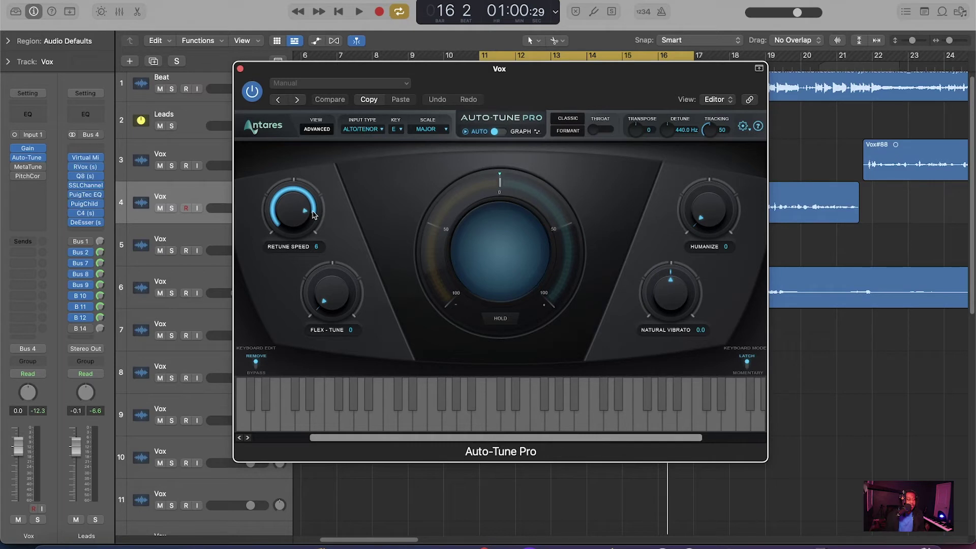
pyautogui.moveTo(313, 214); pyautogui.dragTo(300, 431)
pyautogui.moveTo(281, 181); pyautogui.dragTo(286, 136)
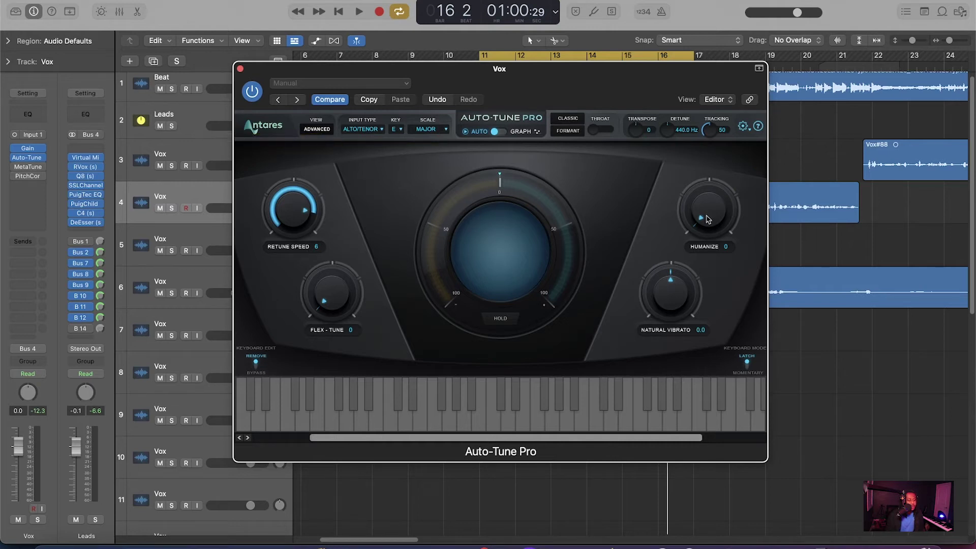
pyautogui.moveTo(708, 220); pyautogui.dragTo(704, 299)
pyautogui.click(241, 69)
# Bypass Auto-Tune on the Vox track, enable MetaTune in its place, and review its key and doubler settings
pyautogui.moveTo(22, 159)
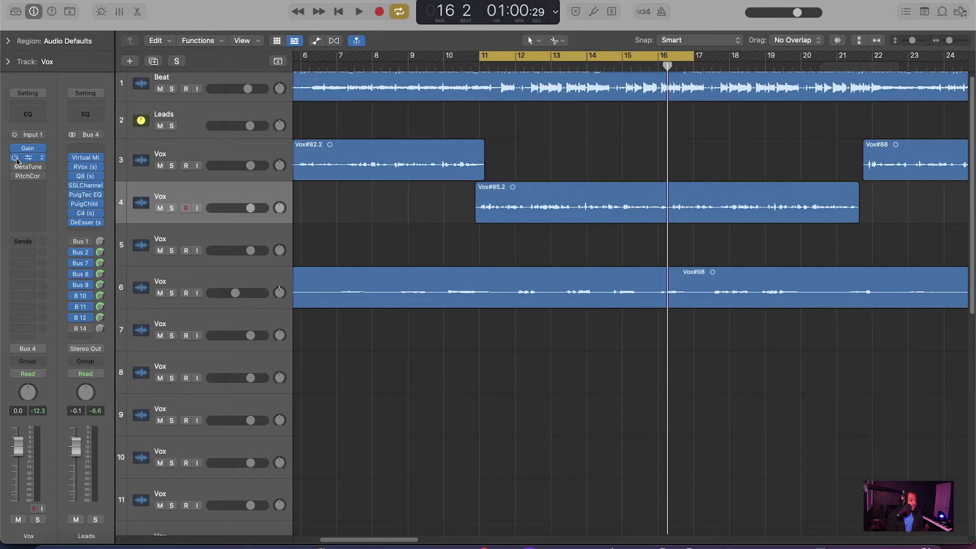
pyautogui.click(29, 167)
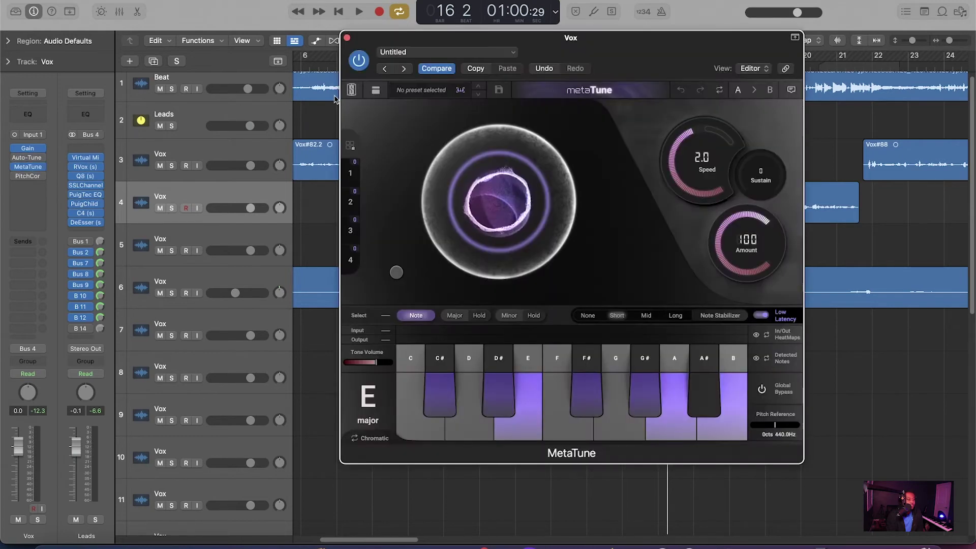
pyautogui.moveTo(619, 46); pyautogui.dragTo(600, 61)
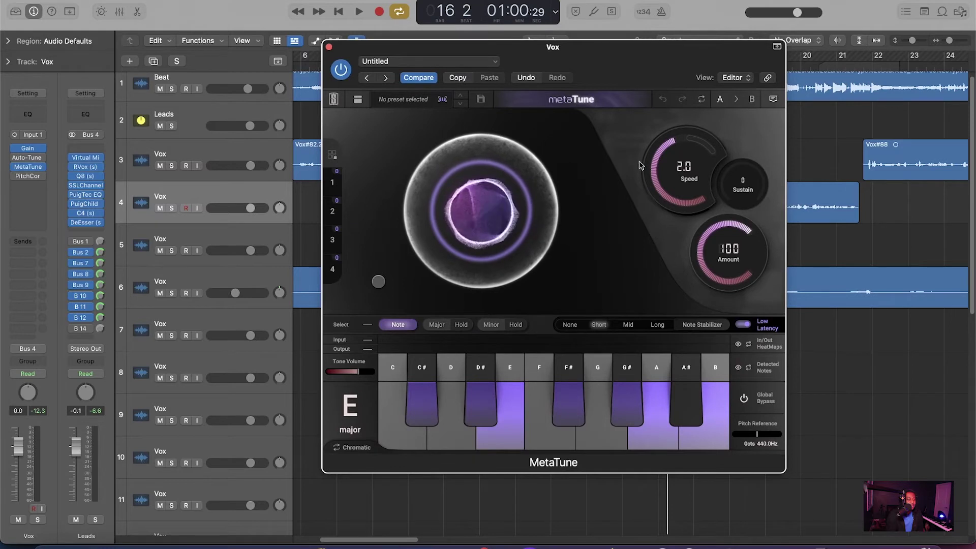
pyautogui.moveTo(600, 61); pyautogui.dragTo(565, 73)
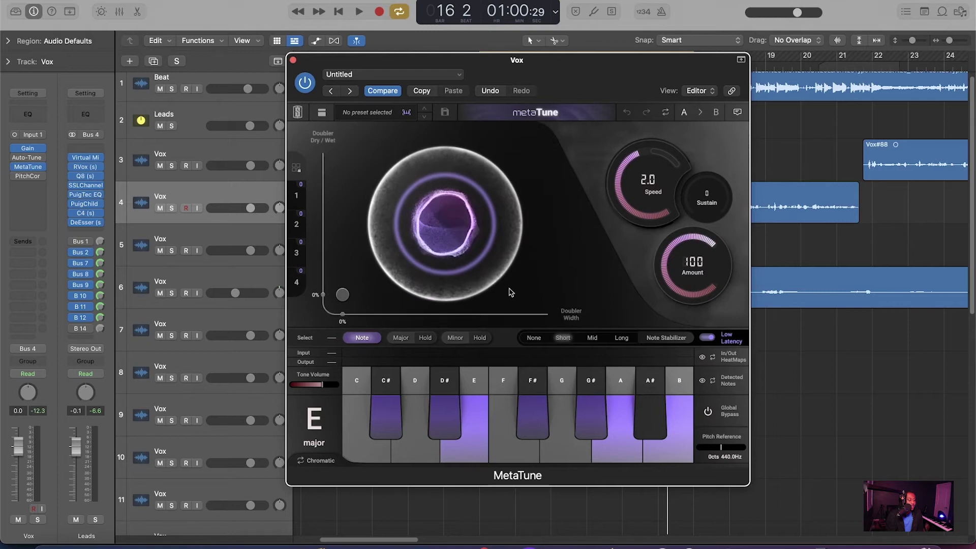
pyautogui.click(314, 425)
pyautogui.moveTo(342, 295)
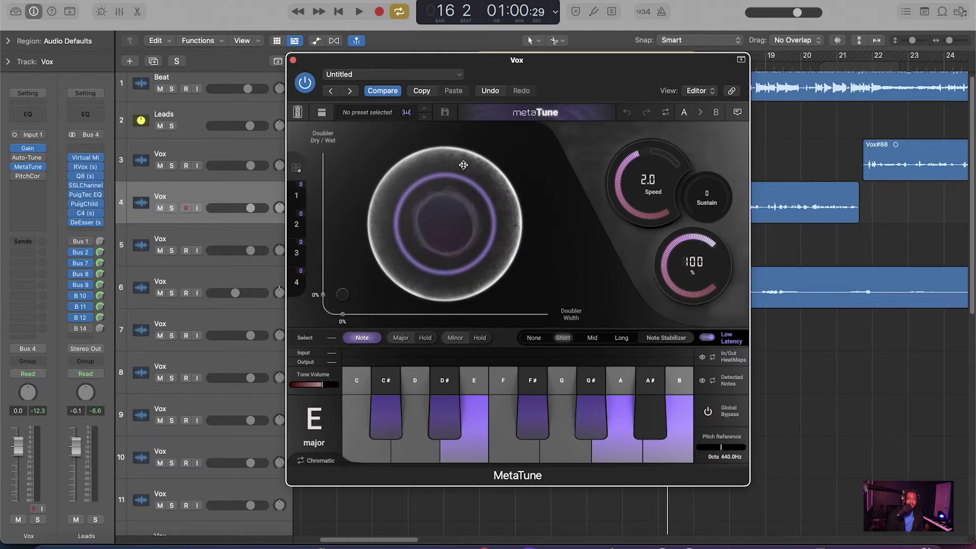
pyautogui.moveTo(319, 417)
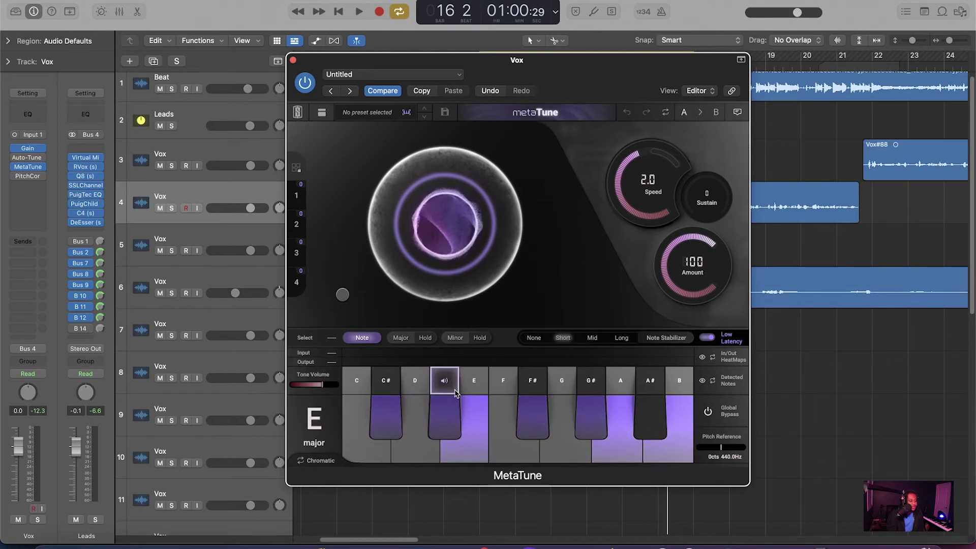
# Play the cycled section through MetaTune, briefly soloing the Leads stack to audition its tuning
pyautogui.moveTo(559, 76); pyautogui.dragTo(580, 65)
pyautogui.press('space')
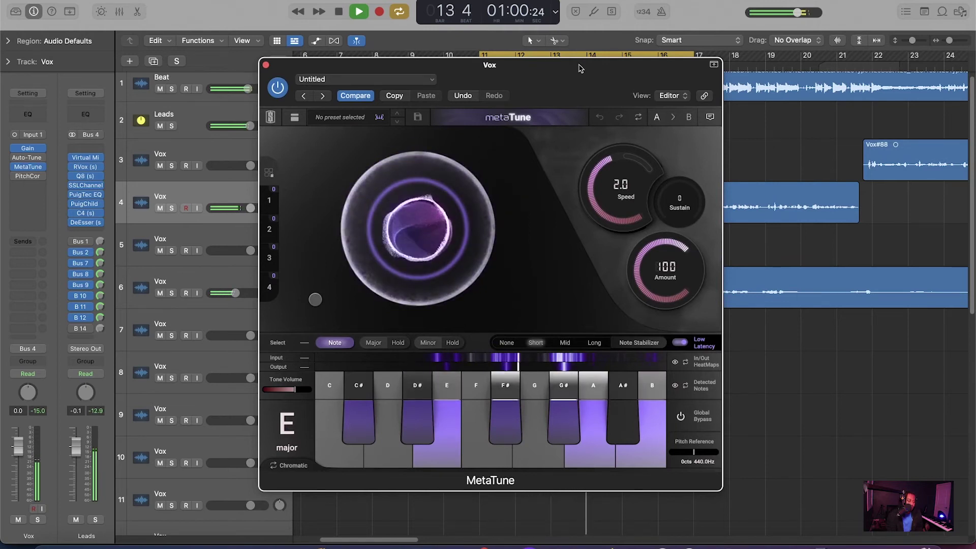
pyautogui.moveTo(574, 88); pyautogui.dragTo(648, 130)
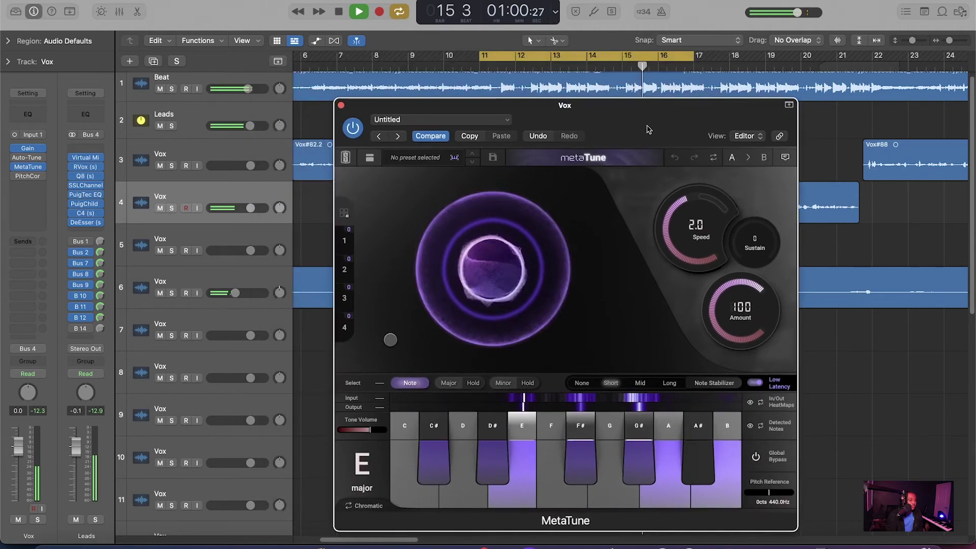
pyautogui.click(172, 127)
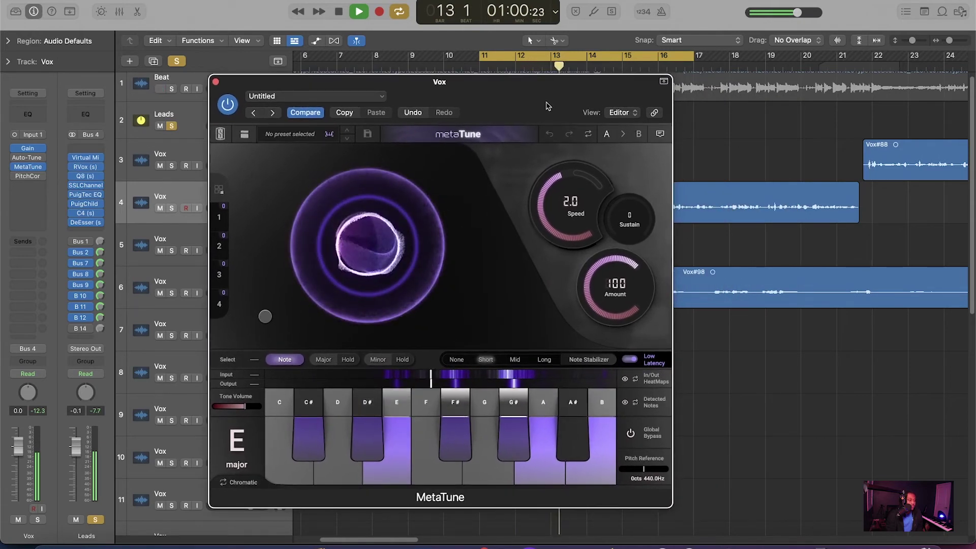
pyautogui.click(176, 61)
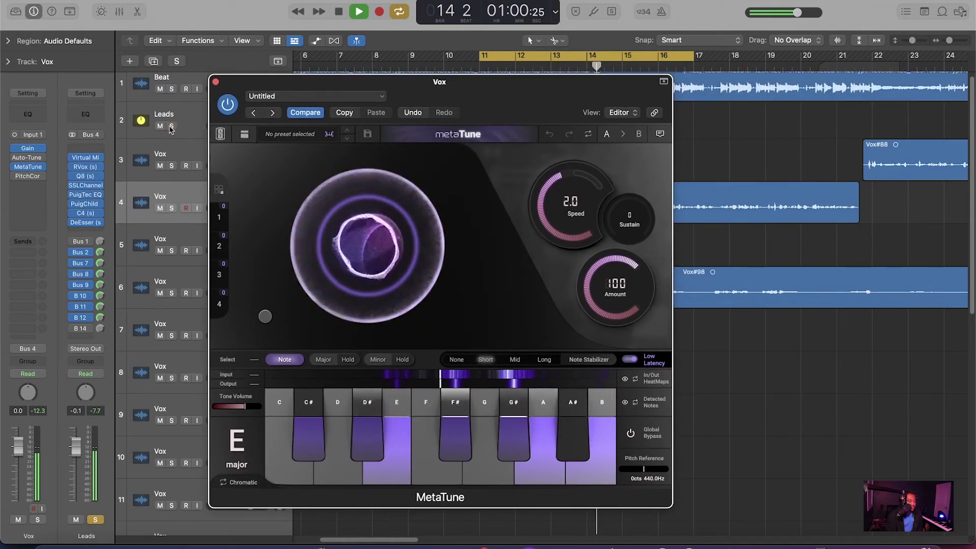
pyautogui.moveTo(364, 82); pyautogui.dragTo(415, 116)
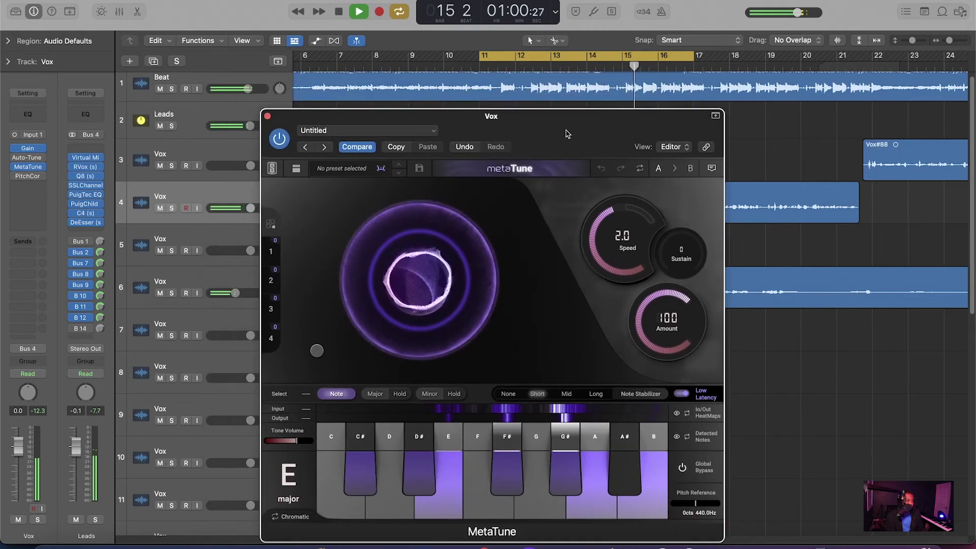
pyautogui.press('space')
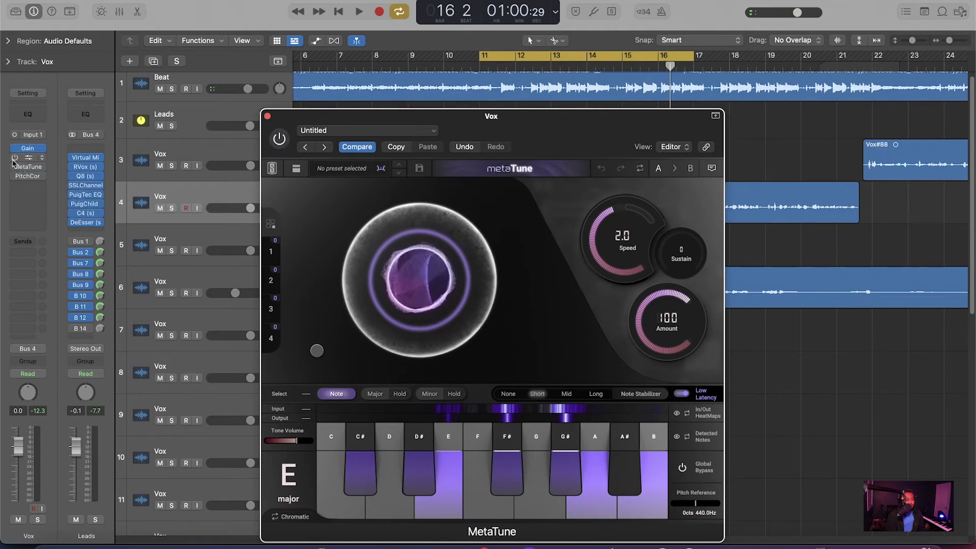
# Switch the Vox track from MetaTune back to Auto-Tune, replay the cycled section for comparison, and close the Auto-Tune Pro window
pyautogui.moveTo(286, 190)
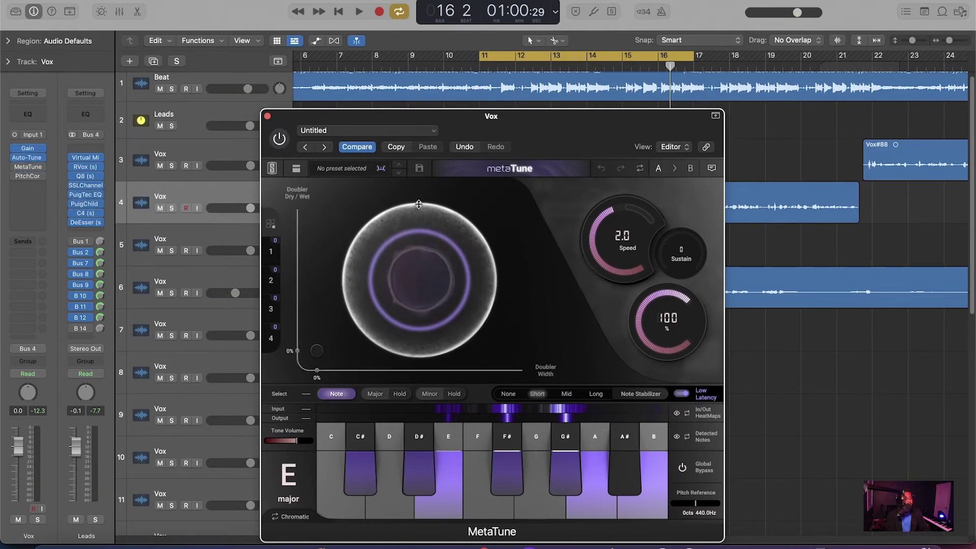
pyautogui.press('space')
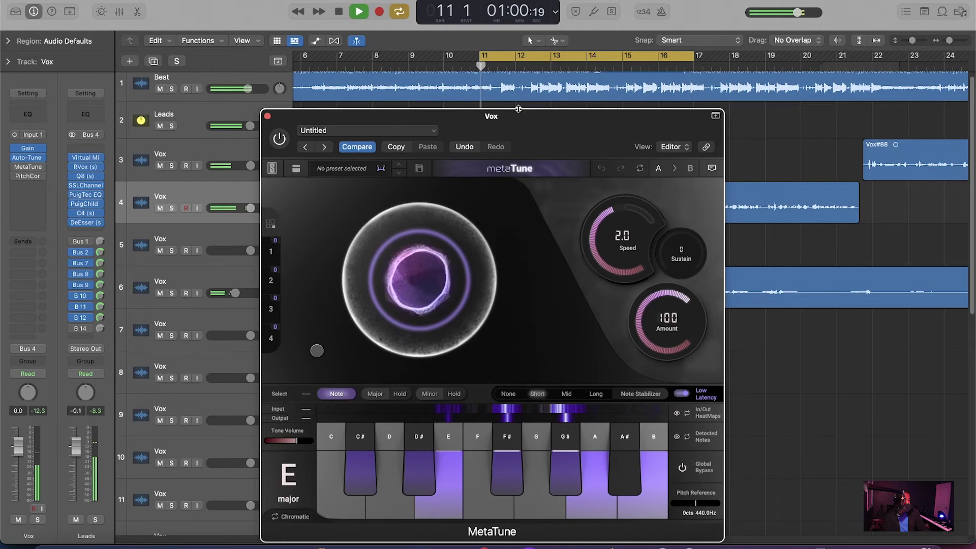
pyautogui.moveTo(561, 130); pyautogui.dragTo(569, 83)
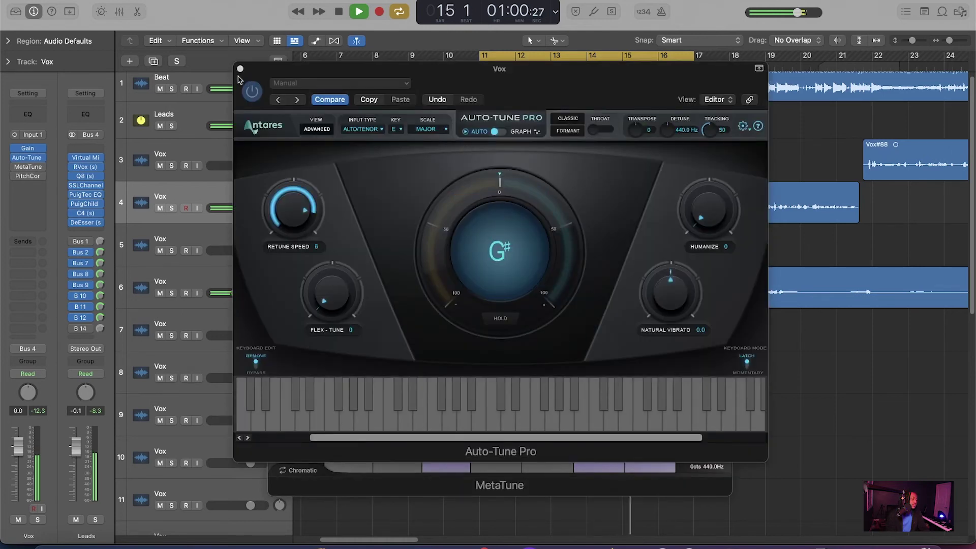
pyautogui.click(240, 68)
pyautogui.press('space')
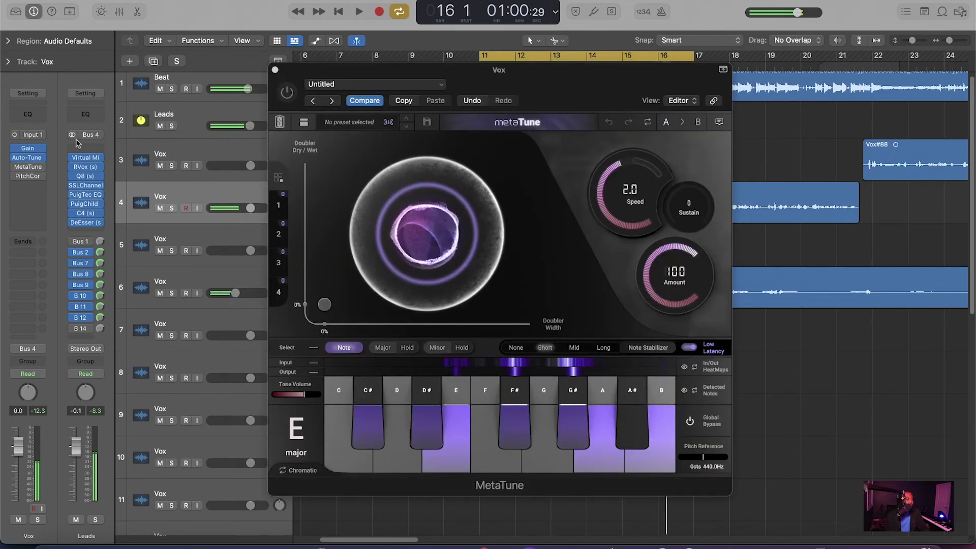
# Switch the Vox track from Auto-Tune to MetaTune and audition the cycled section
pyautogui.click(15, 168)
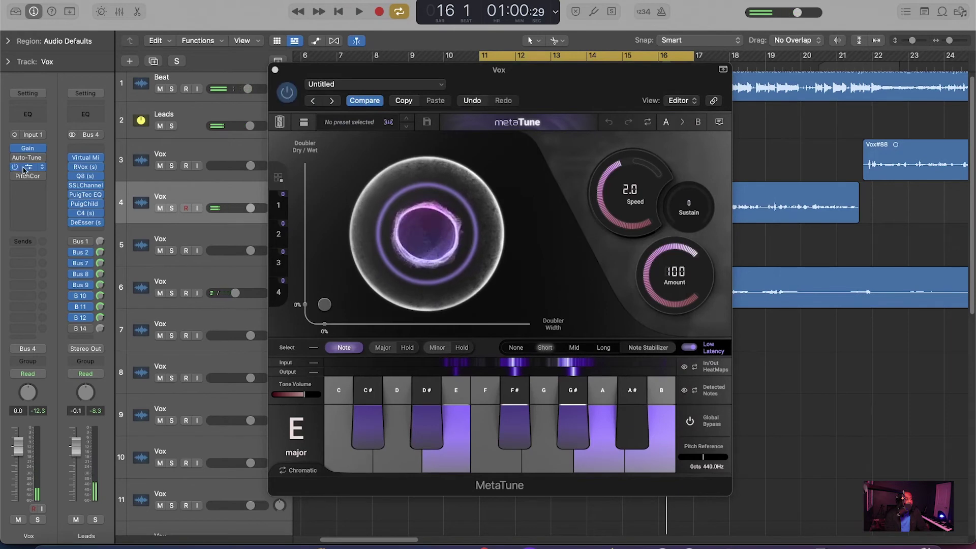
pyautogui.press('space')
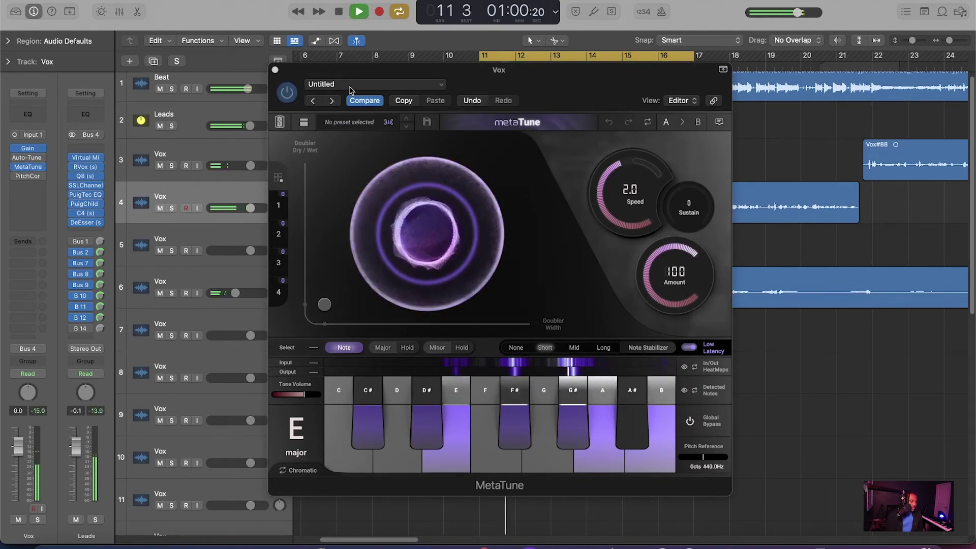
pyautogui.click(560, 91)
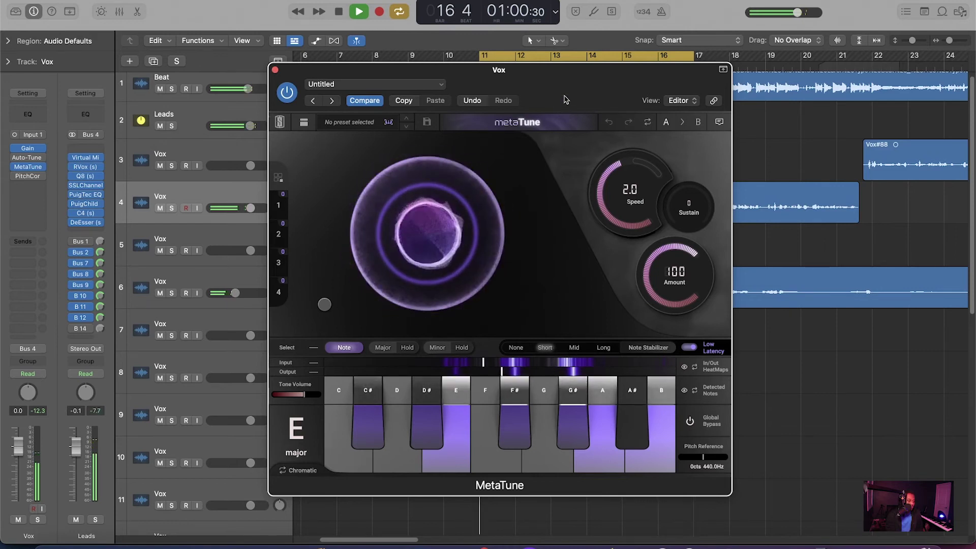
pyautogui.press('space')
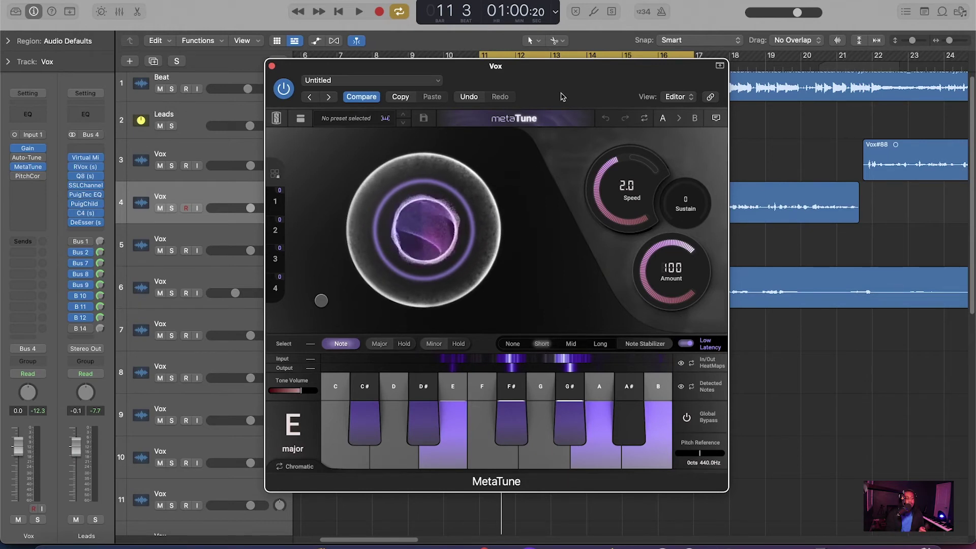
# Set MetaTune's Speed to 4.0 ms and replay the cycled section to hear the slower correction
pyautogui.moveTo(611, 171); pyautogui.dragTo(608, 175)
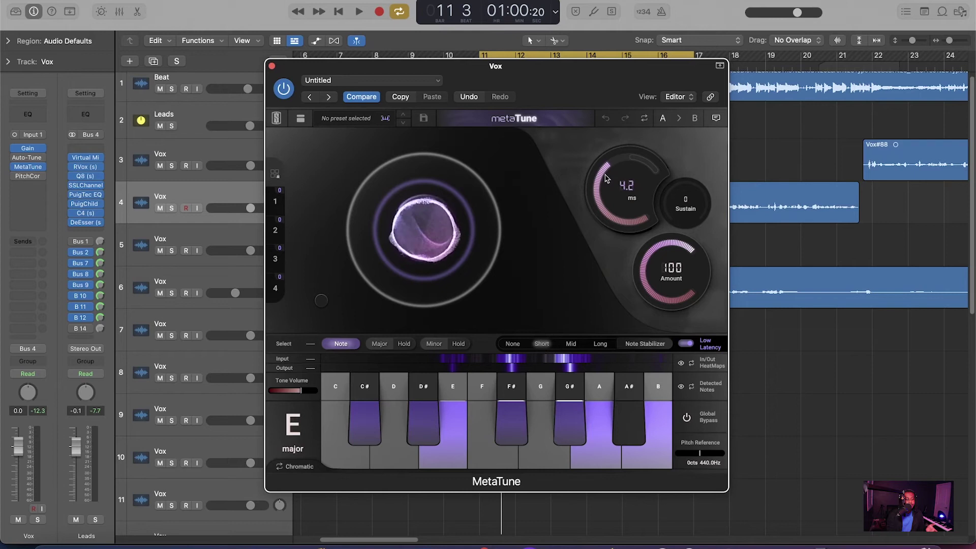
pyautogui.press('space')
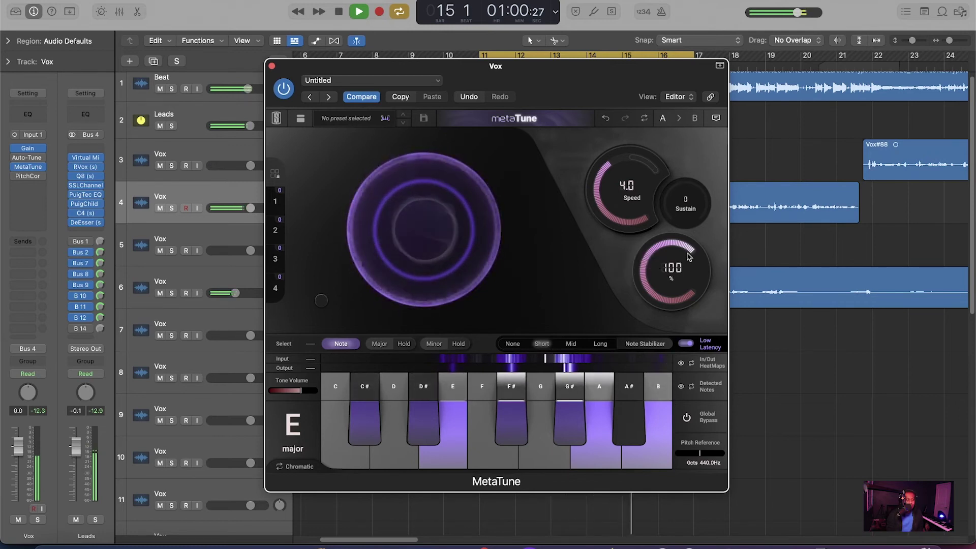
pyautogui.press('space')
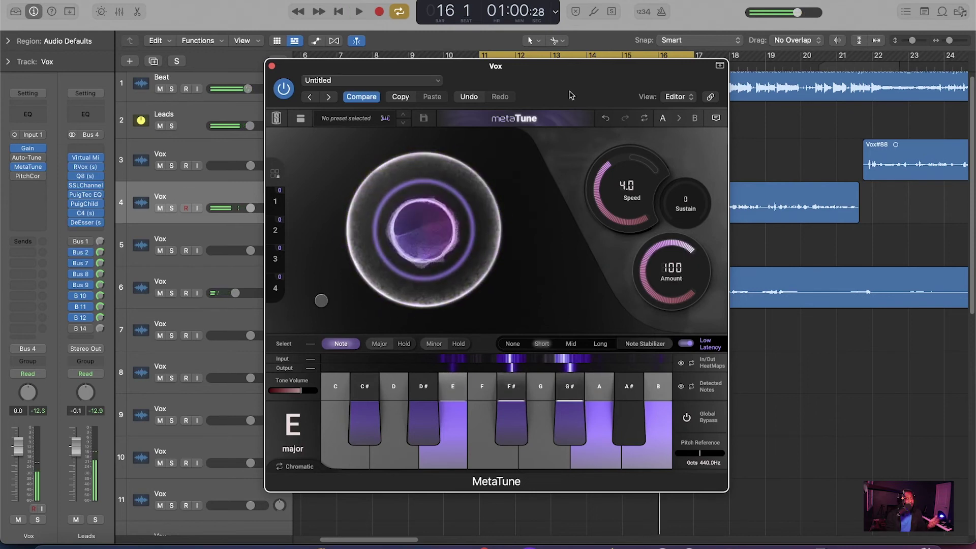
# Bypass MetaTune on the Vox track, enable Auto-Tune in its place, and start playing the cycled section
pyautogui.click(16, 167)
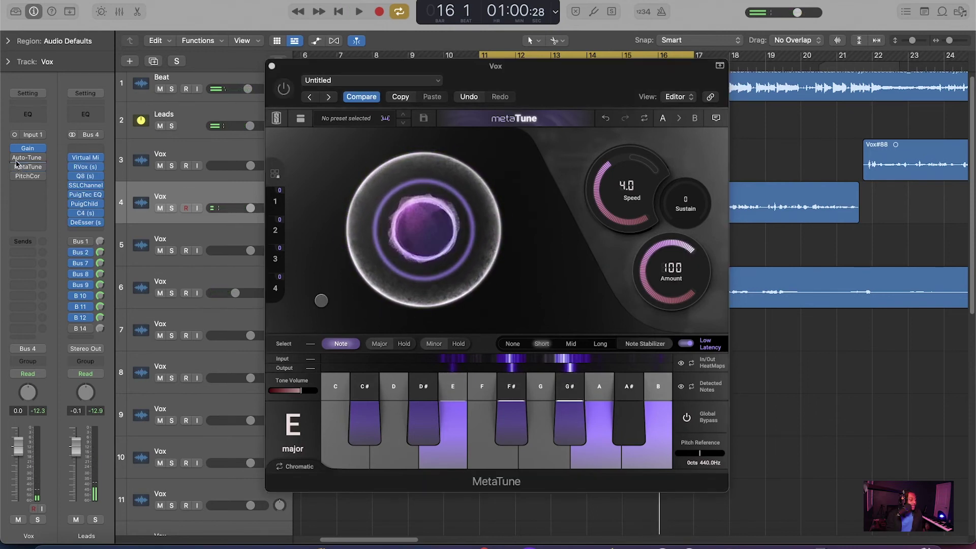
pyautogui.click(17, 158)
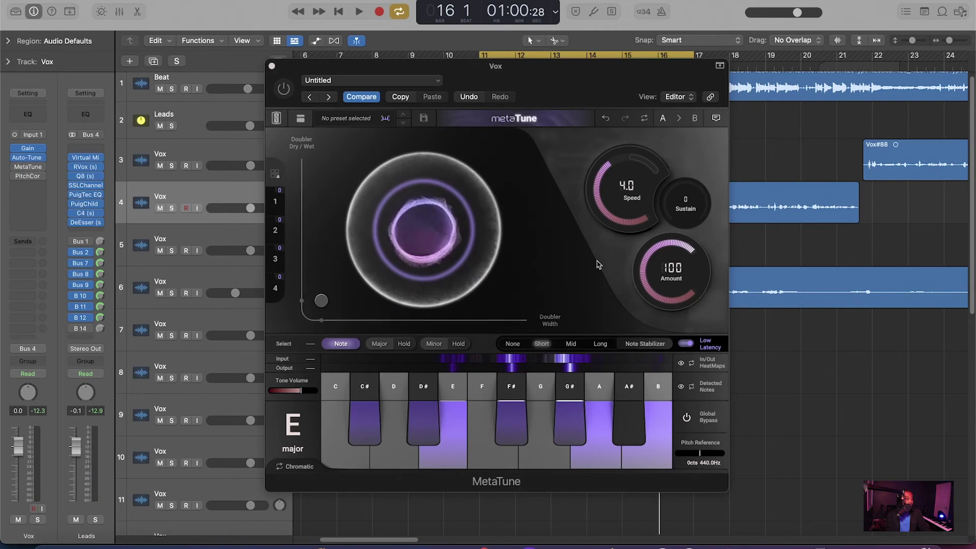
pyautogui.press('space')
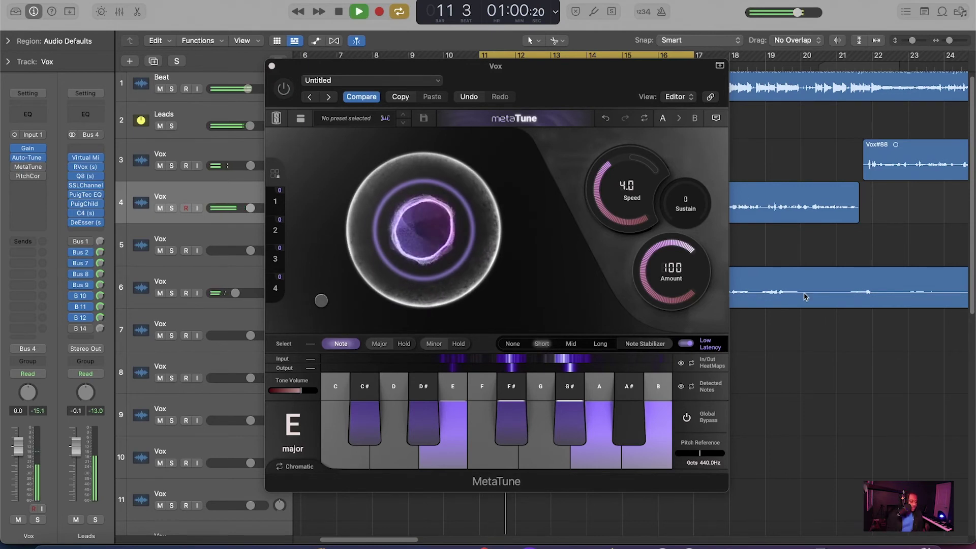
# Open the Auto-Tune Pro window and arrange it beside the MetaTune window, stopping playback once the cycled section has been heard
pyautogui.moveTo(41, 160)
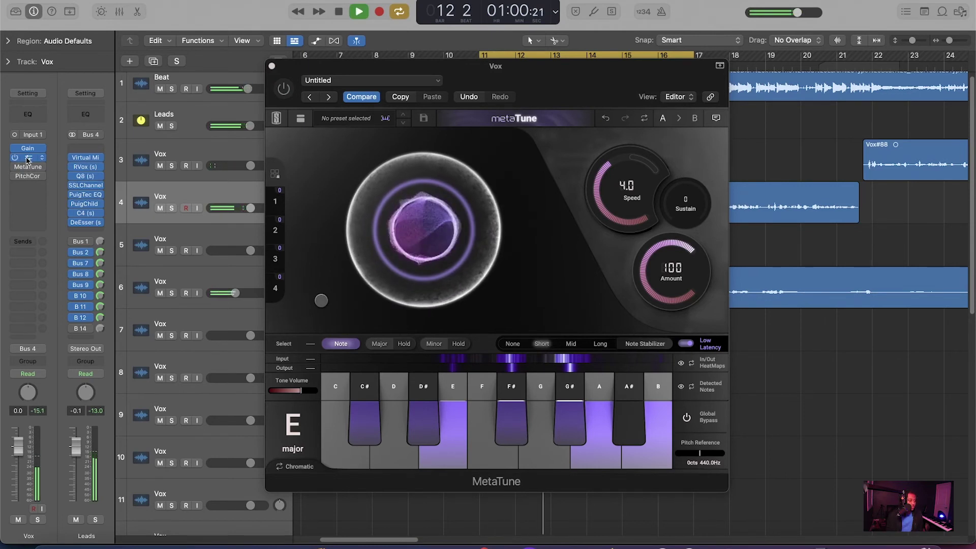
pyautogui.click(28, 158)
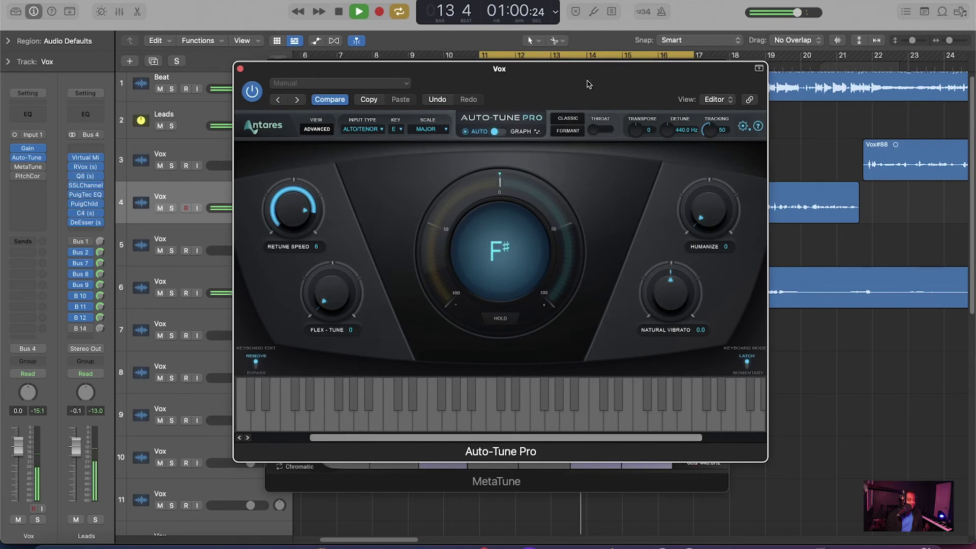
pyautogui.moveTo(276, 68); pyautogui.dragTo(589, 47)
pyautogui.moveTo(432, 66); pyautogui.dragTo(227, 75)
pyautogui.moveTo(918, 59); pyautogui.dragTo(814, 65)
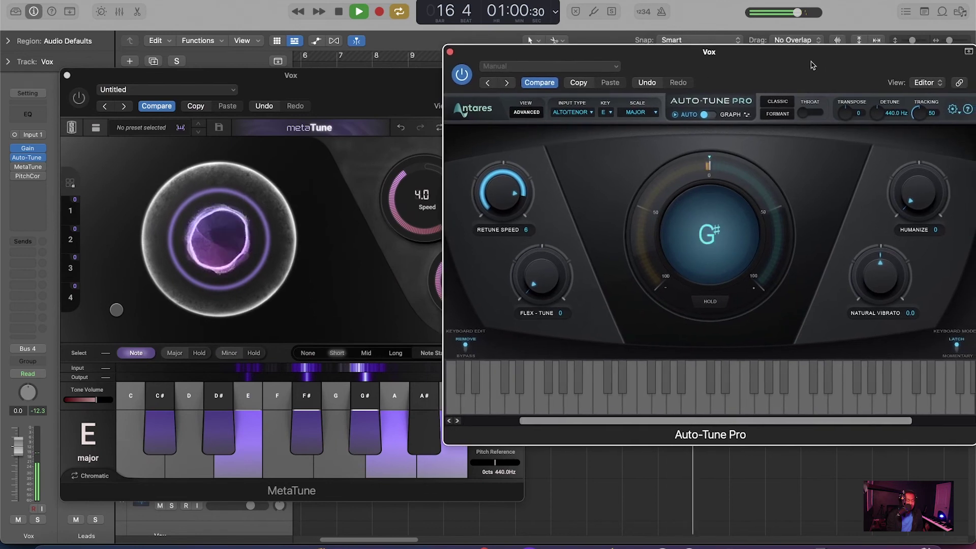
pyautogui.press('space')
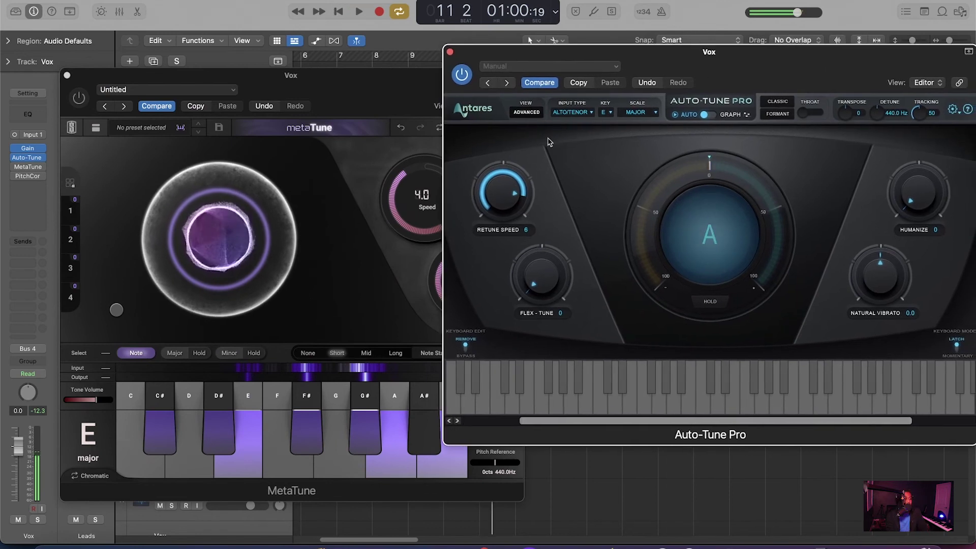
# Bypass Auto-Tune Pro and close both the MetaTune and Auto-Tune Pro windows
pyautogui.click(461, 75)
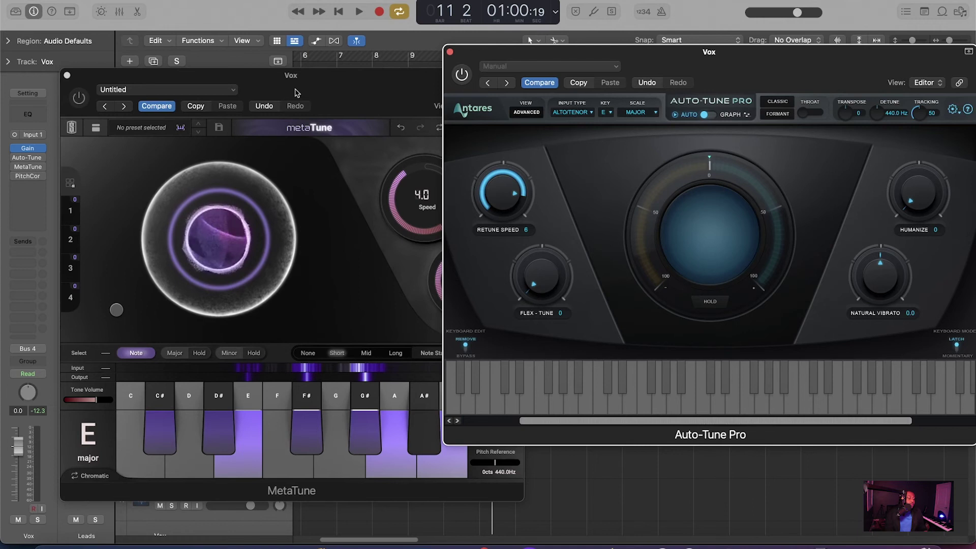
pyautogui.click(66, 75)
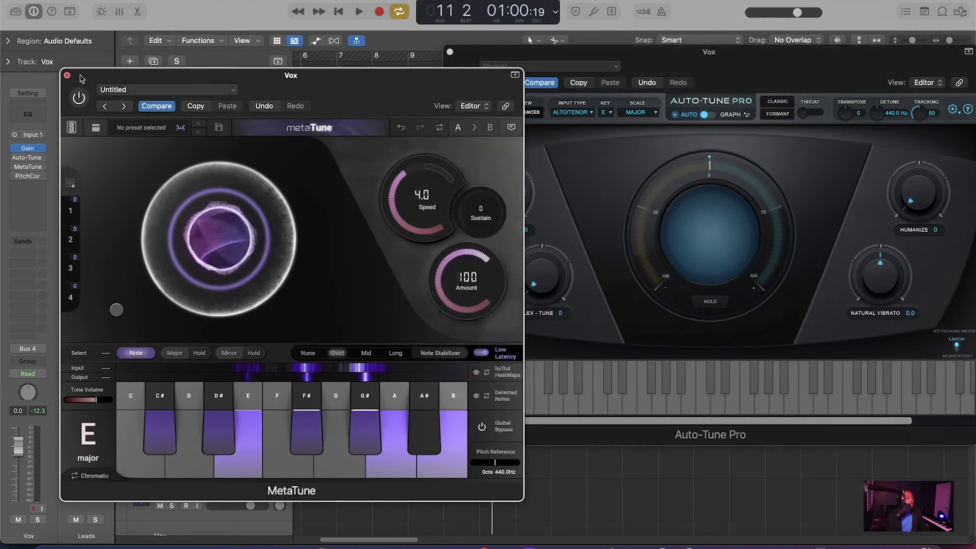
pyautogui.click(66, 75)
pyautogui.click(450, 52)
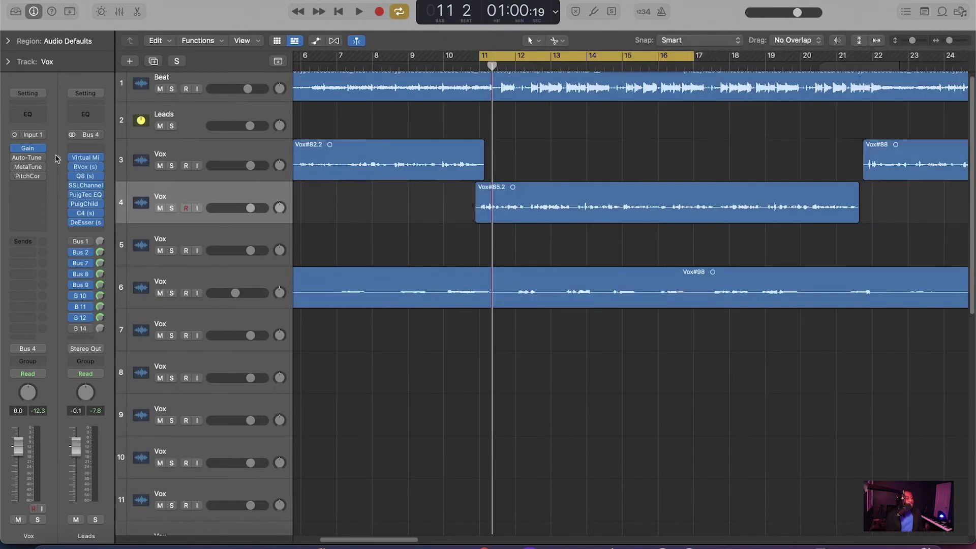
# Enable Pitch Correction on the Vox track and place its open window over the middle of the arrangement
pyautogui.click(27, 177)
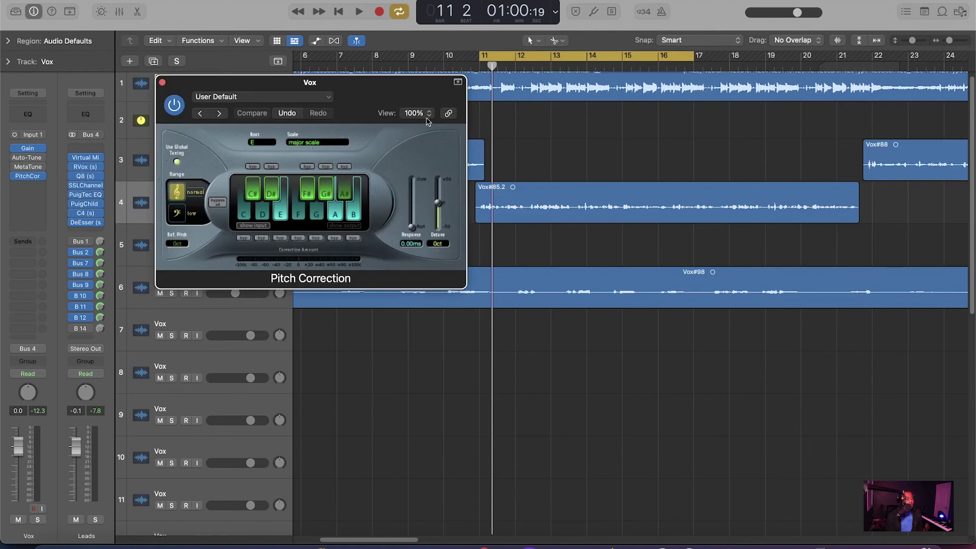
pyautogui.moveTo(411, 86); pyautogui.dragTo(570, 120)
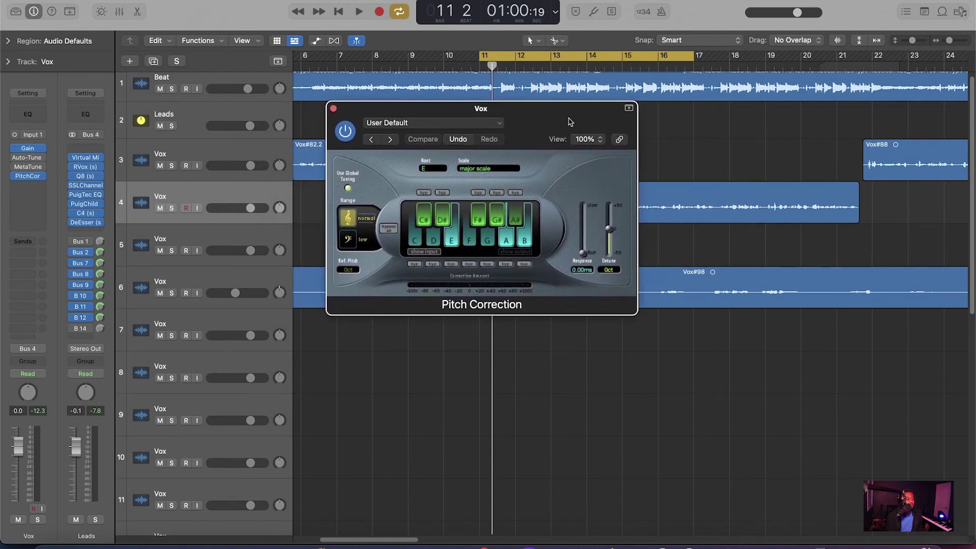
pyautogui.moveTo(570, 120); pyautogui.dragTo(629, 202)
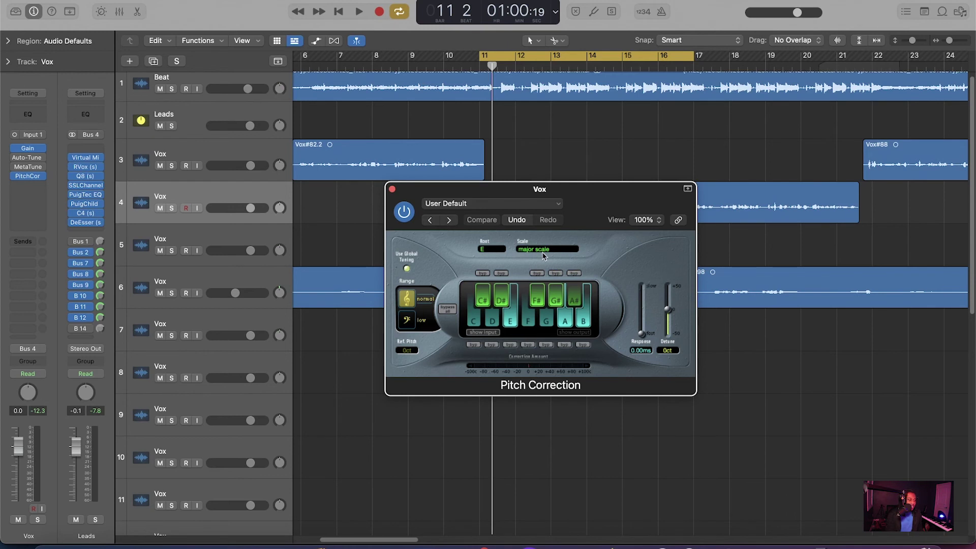
# Play the cycled section through Pitch Correction, briefly soloing the Leads stack to audition the tuning
pyautogui.press('space')
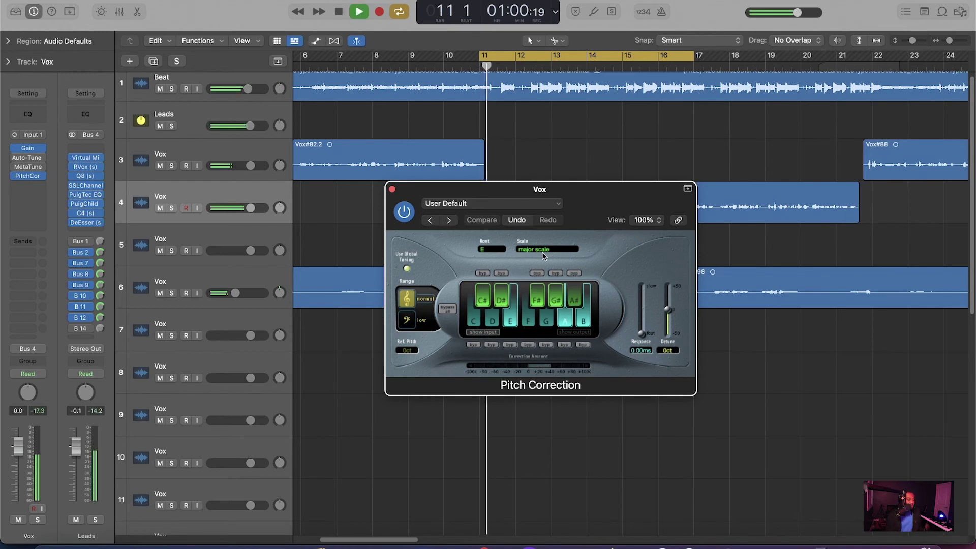
pyautogui.moveTo(592, 213); pyautogui.dragTo(599, 147)
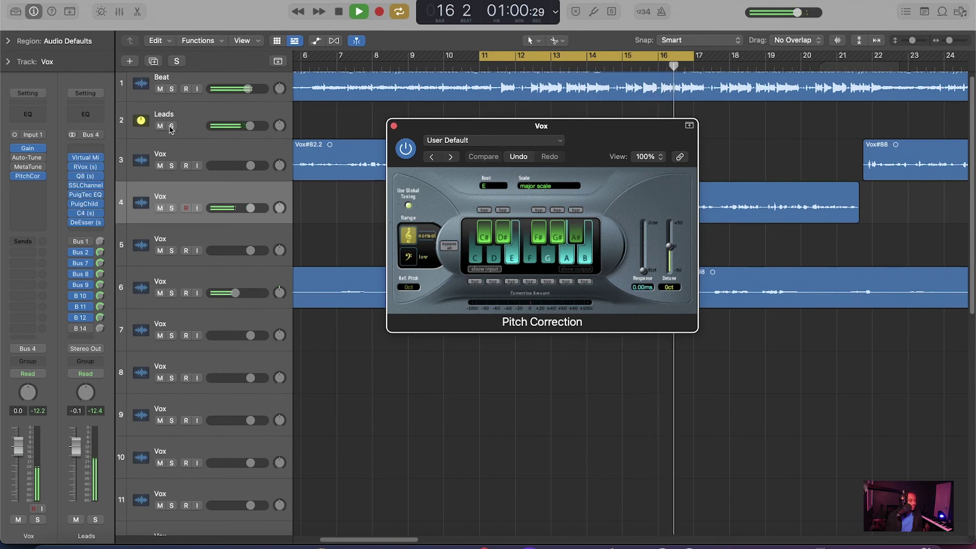
pyautogui.click(171, 127)
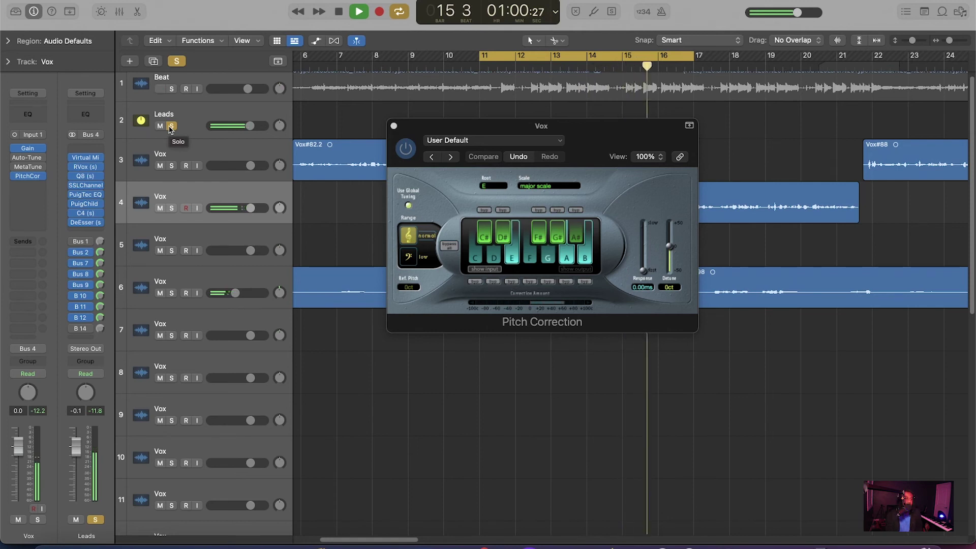
pyautogui.click(171, 126)
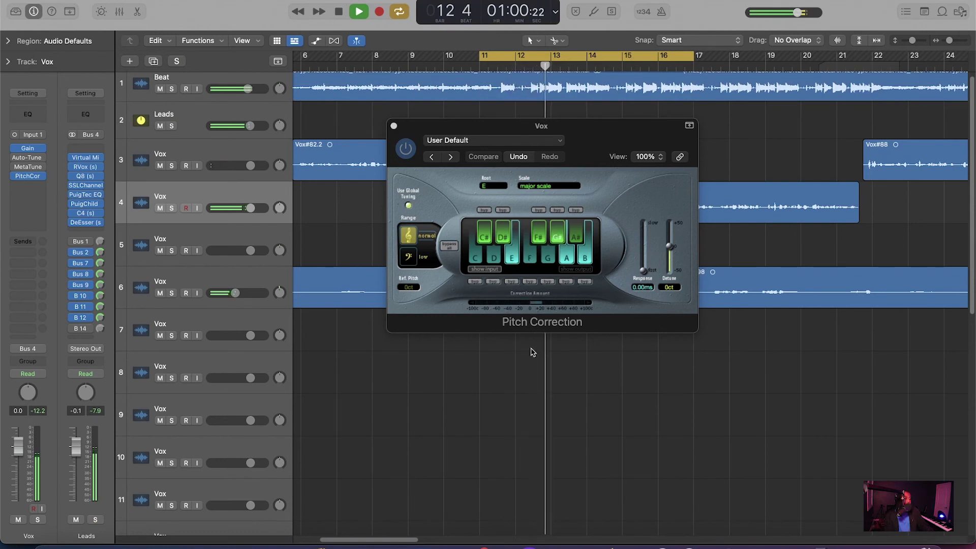
pyautogui.press('space')
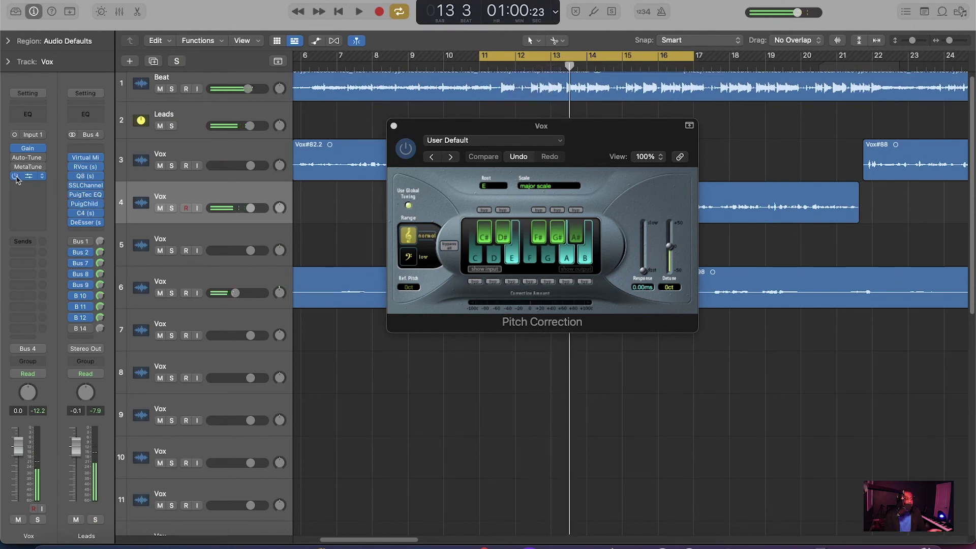
pyautogui.moveTo(22, 169)
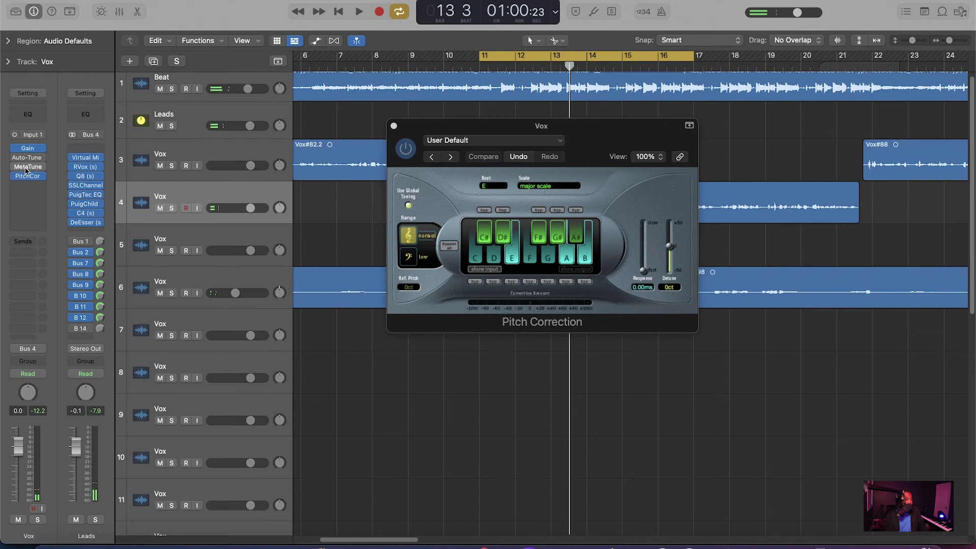
pyautogui.click(23, 167)
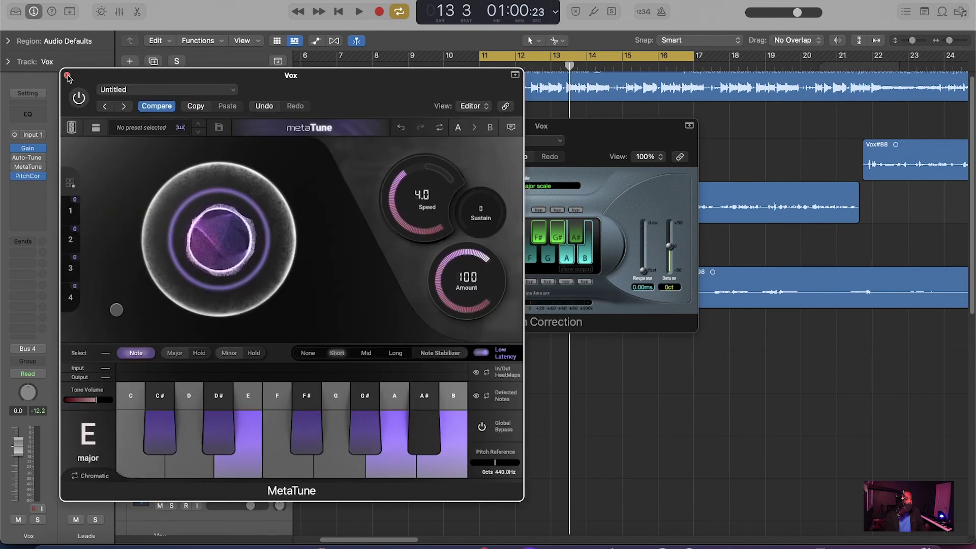
pyautogui.click(67, 76)
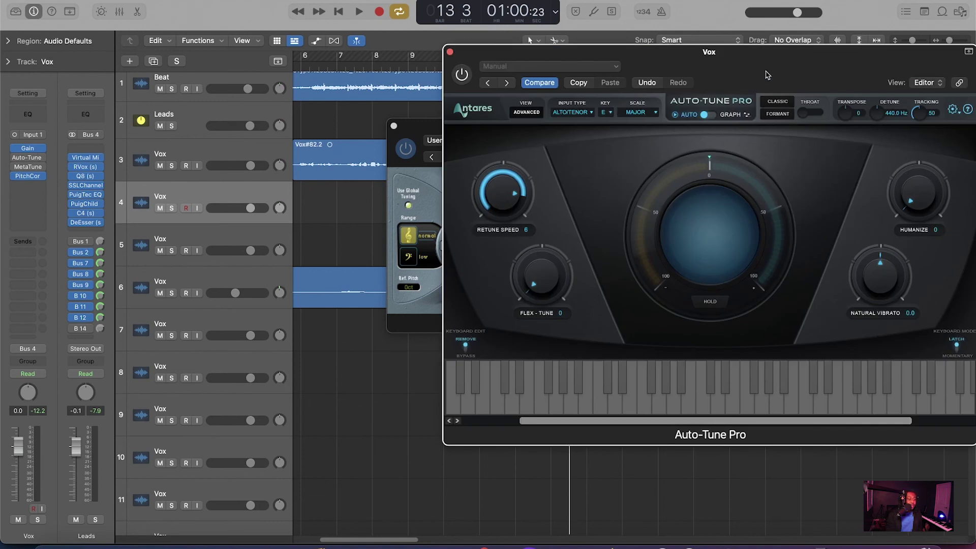
# Arrange the Auto-Tune Pro and Pitch Correction windows side by side
pyautogui.moveTo(767, 76); pyautogui.dragTo(872, 79)
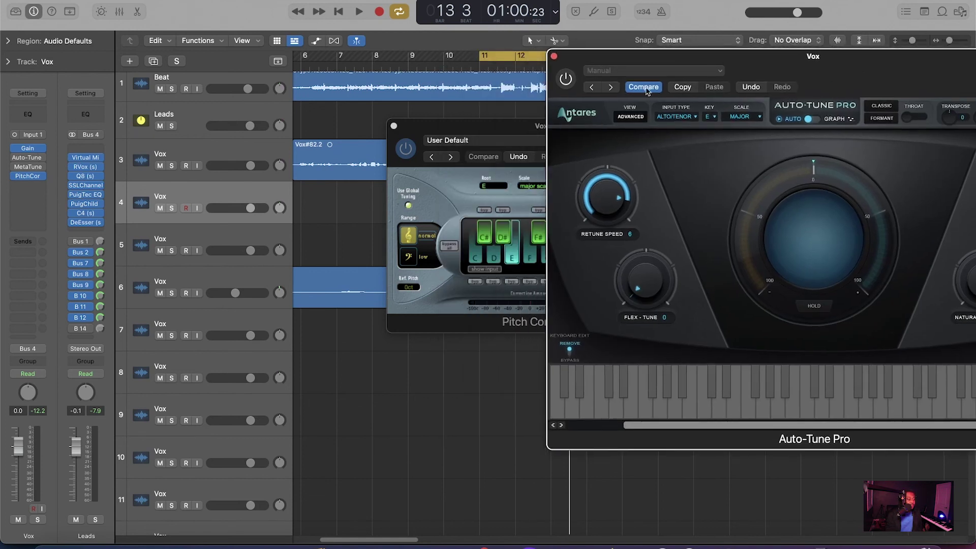
pyautogui.moveTo(497, 132); pyautogui.dragTo(238, 130)
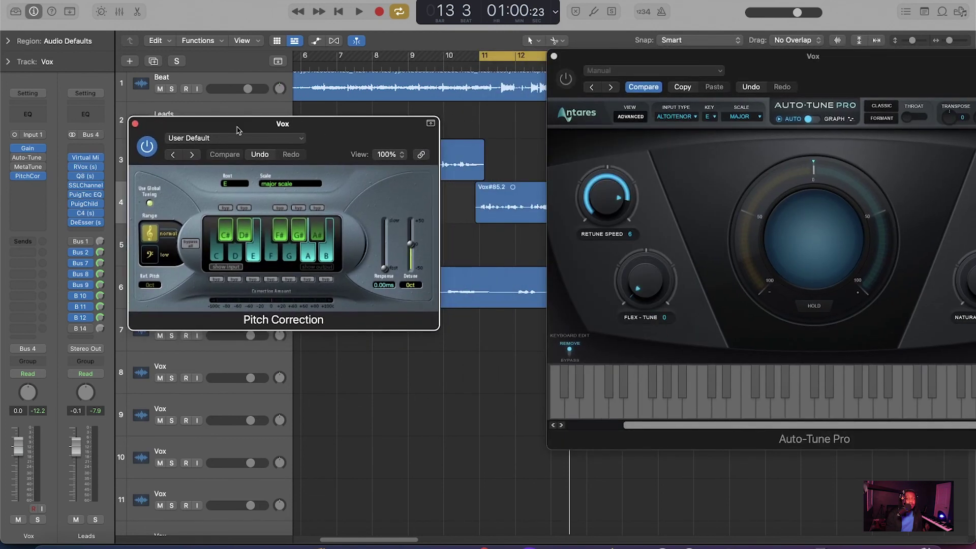
pyautogui.moveTo(918, 66); pyautogui.dragTo(813, 60)
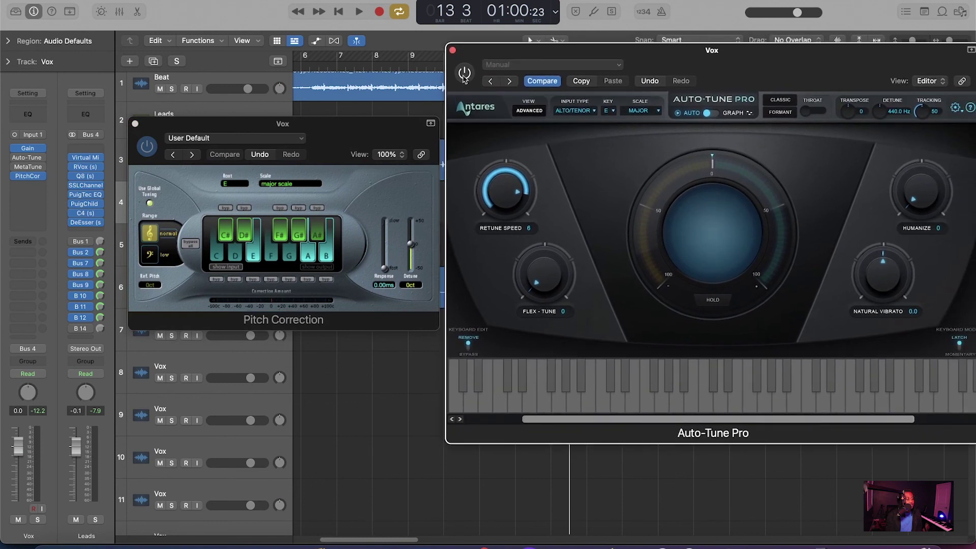
# Bypass Pitch Correction, enable Auto-Tune Pro, and play the cycled section, keeping both power switches accessible
pyautogui.click(157, 149)
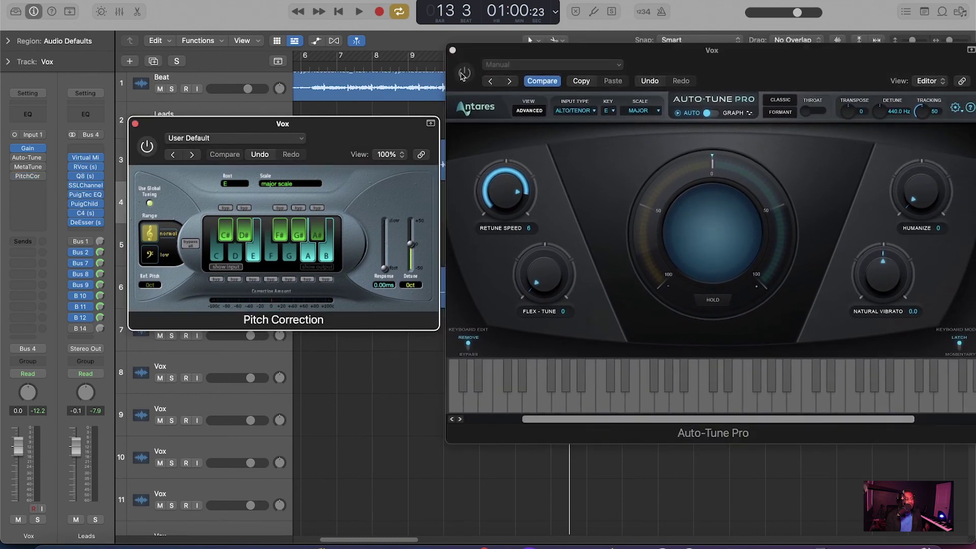
pyautogui.click(462, 75)
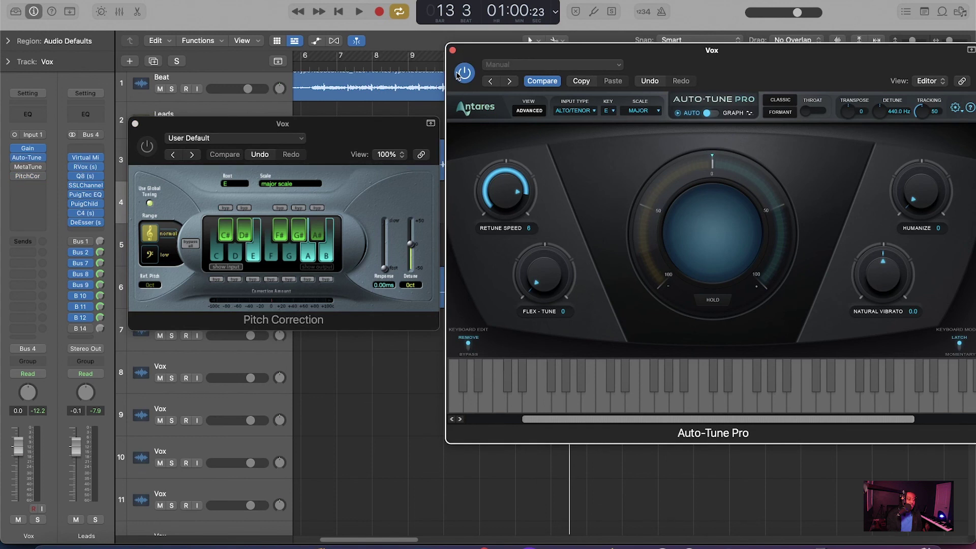
pyautogui.press('space')
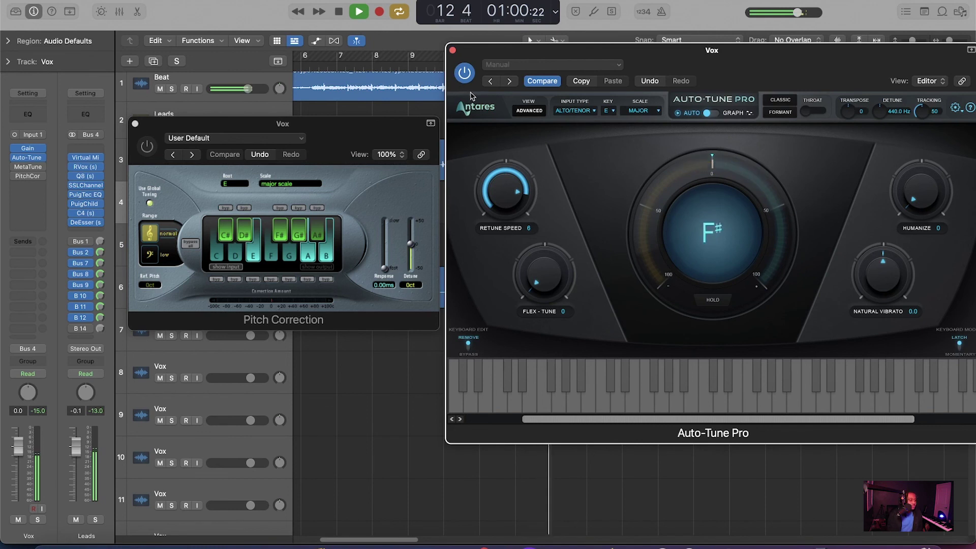
pyautogui.moveTo(764, 73); pyautogui.dragTo(730, 51)
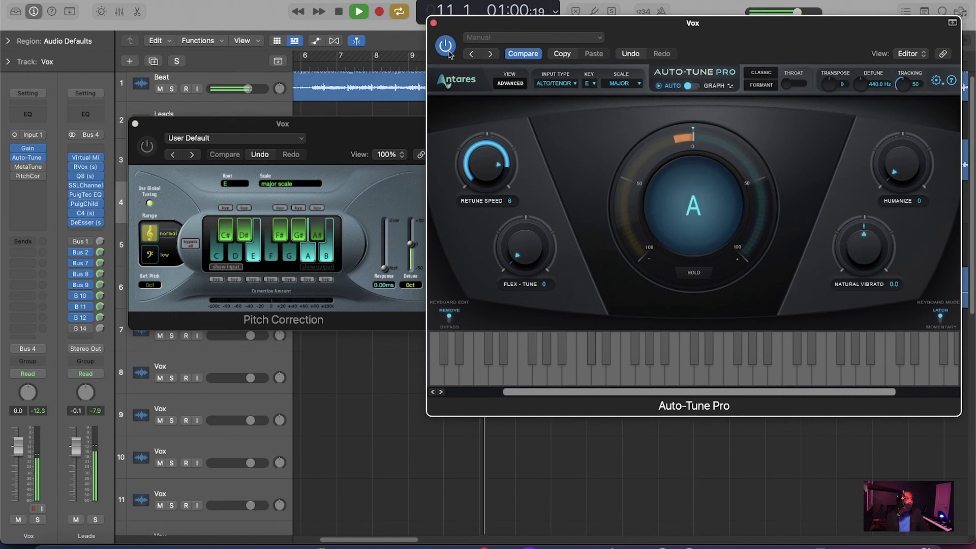
pyautogui.press('space')
# Enable Pitch Correction, bypass Auto-Tune Pro, and replay the cycled section for comparison
pyautogui.click(147, 147)
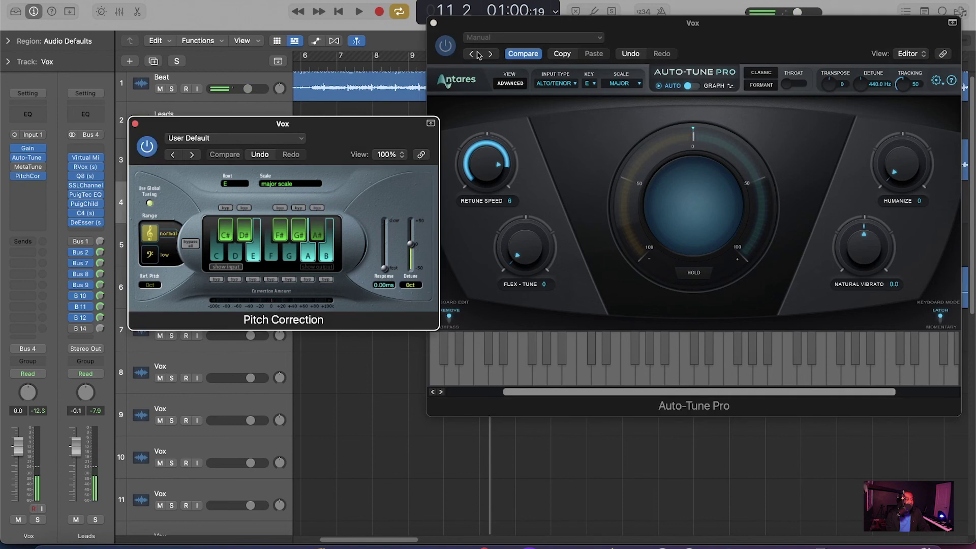
pyautogui.click(445, 45)
pyautogui.press('space')
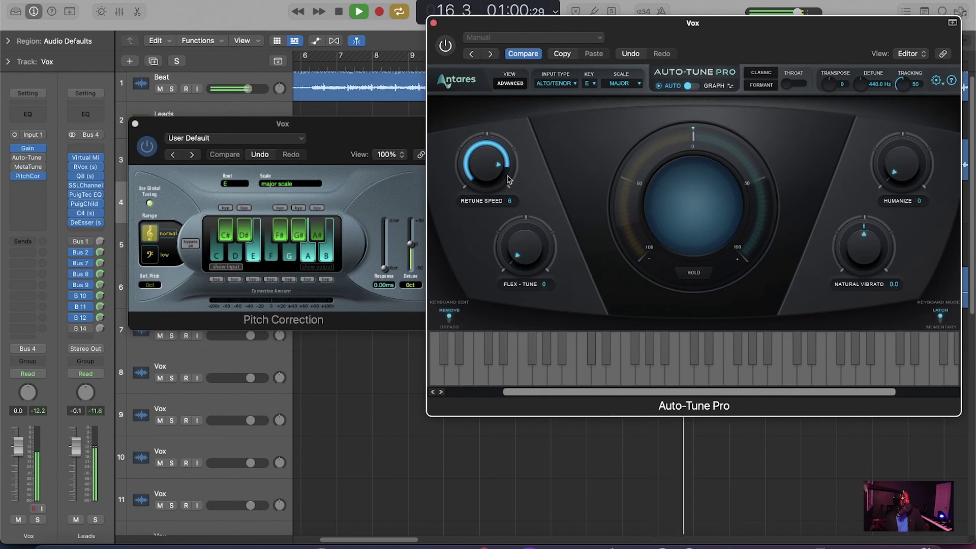
pyautogui.press('space')
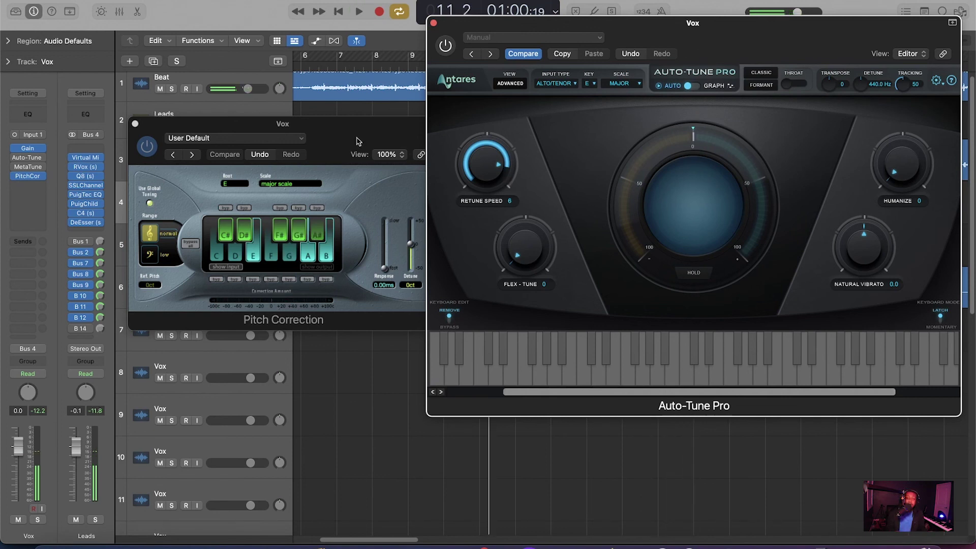